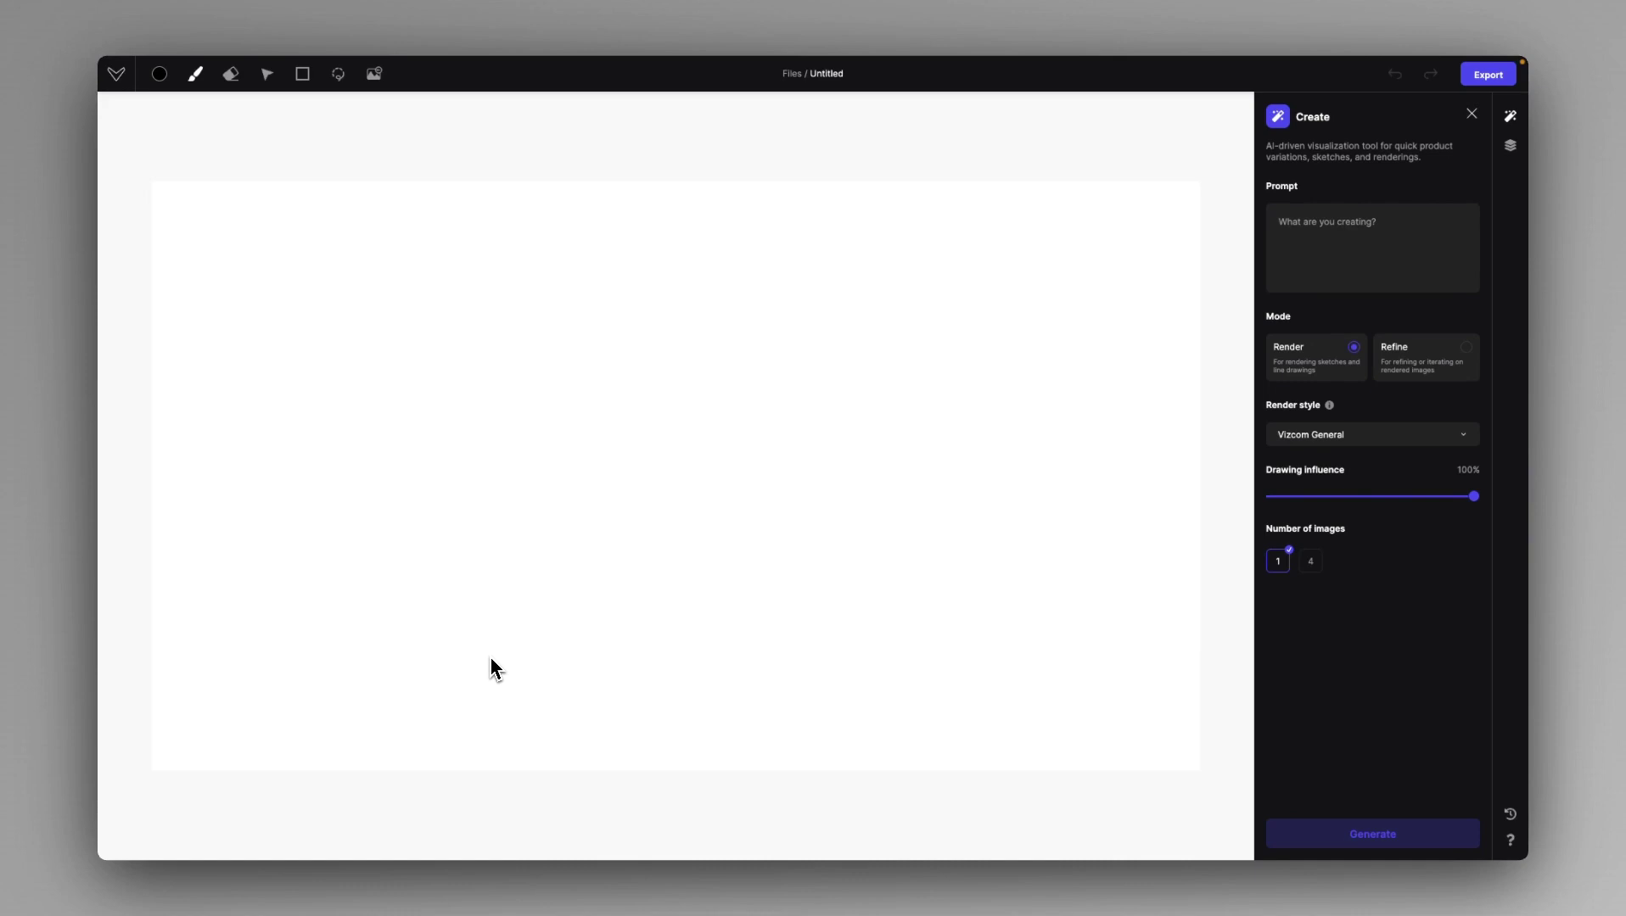
# Clear the canvas by undoing an earlier mark and a test stroke
pyautogui.hotkey('ctrl', 'z')
pyautogui.moveTo(495, 430); pyautogui.dragTo(835, 402)
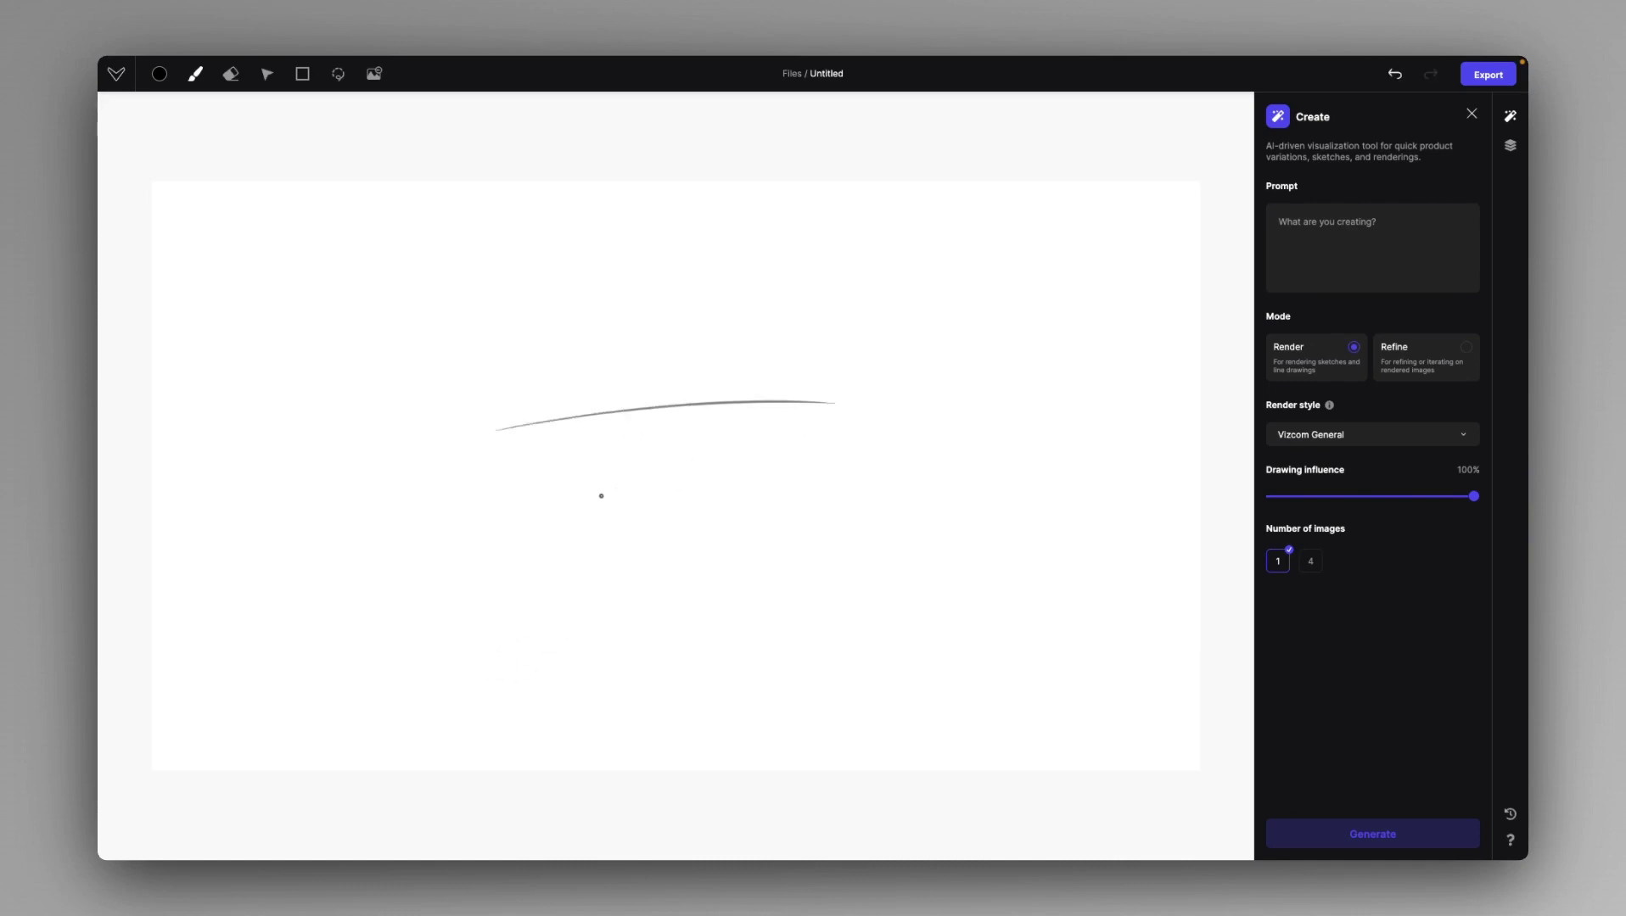
pyautogui.hotkey('ctrl', 'z')
pyautogui.scroll(-1, 598, 463)
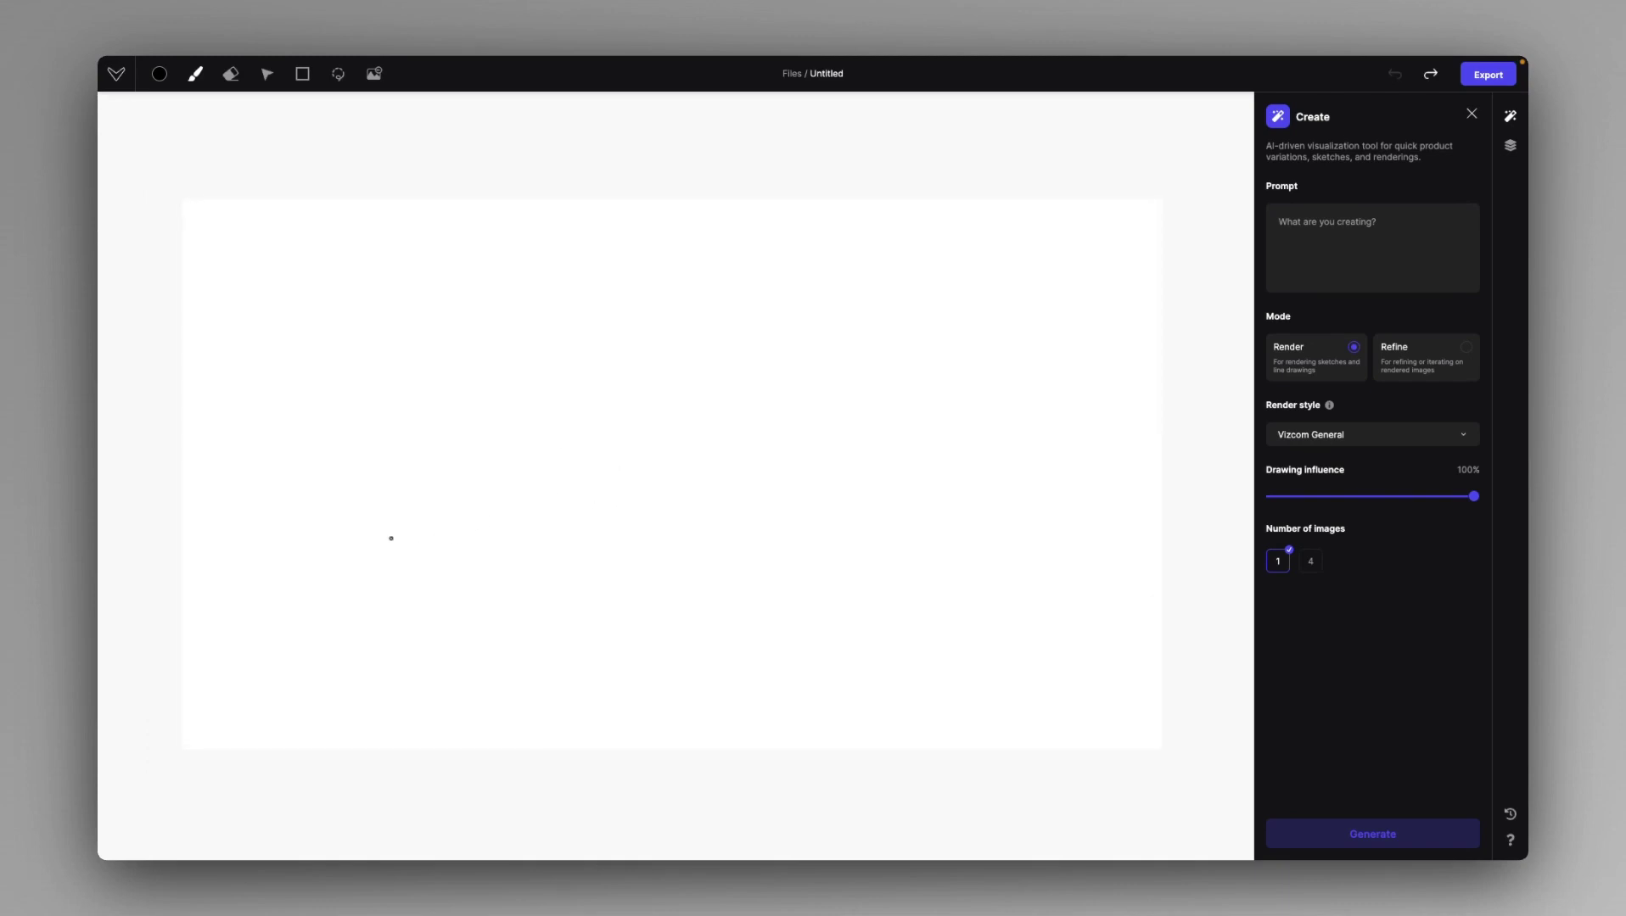
# Sketch the rounded shell-like body with its top curve, front arc, rear curve and lower side lines
pyautogui.moveTo(302, 319); pyautogui.dragTo(747, 518)
pyautogui.moveTo(767, 559); pyautogui.dragTo(1029, 455)
pyautogui.moveTo(396, 264); pyautogui.dragTo(1049, 443)
pyautogui.moveTo(436, 472)
pyautogui.mouseDown()
pyautogui.moveTo(482, 555)
pyautogui.moveTo(736, 668)
pyautogui.mouseUp()
pyautogui.moveTo(746, 680); pyautogui.dragTo(738, 752)
pyautogui.moveTo(307, 376); pyautogui.dragTo(417, 445)
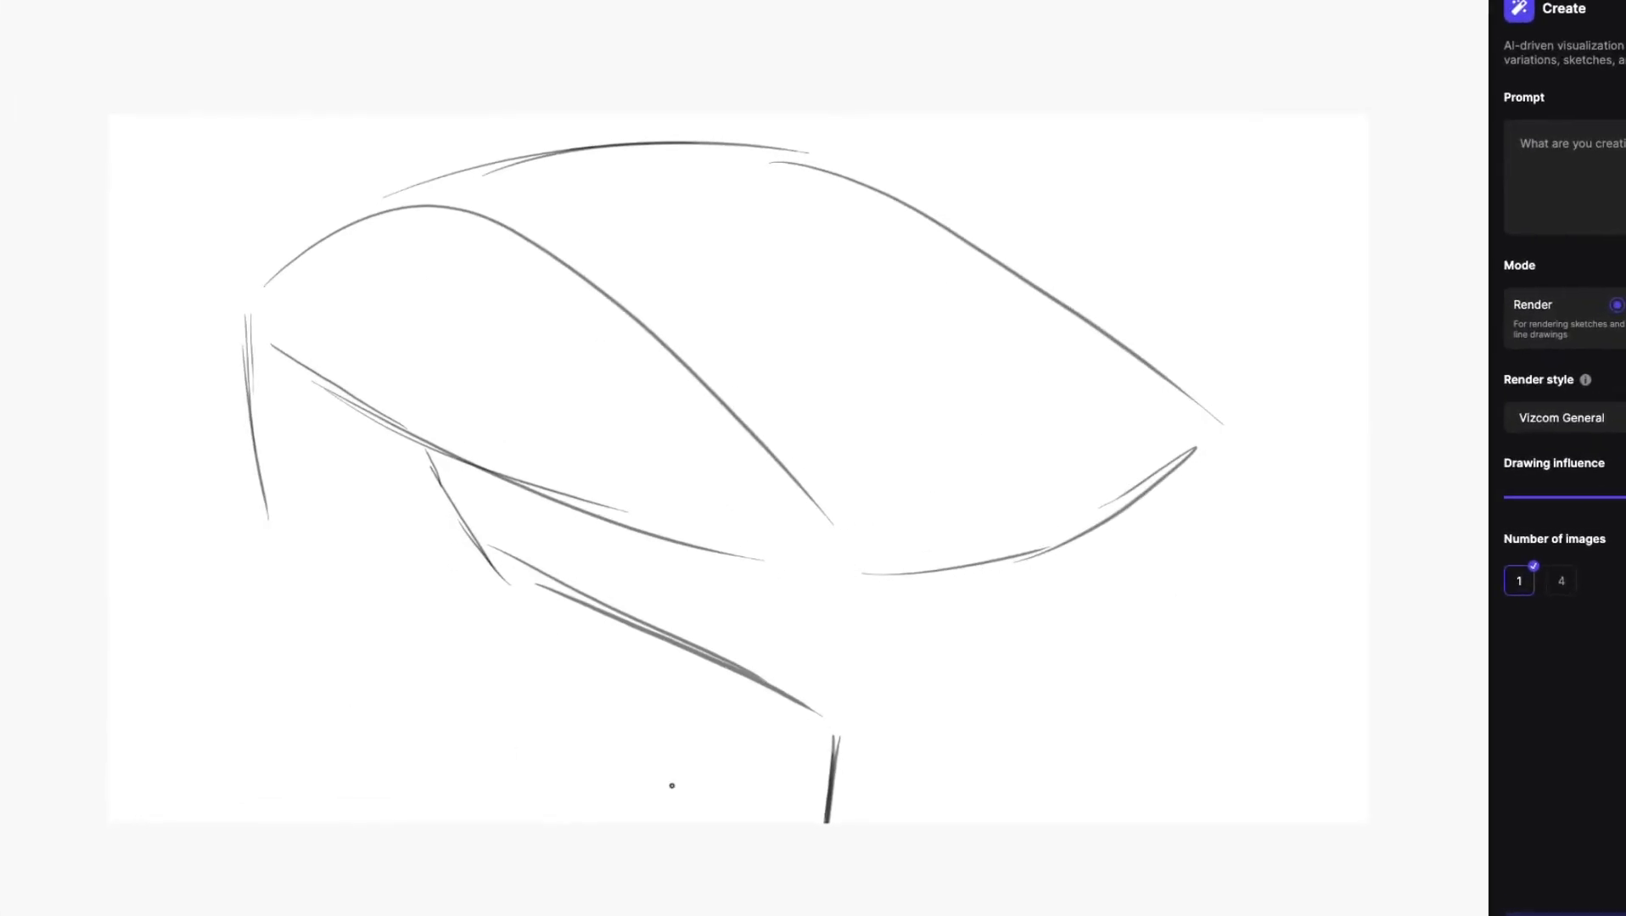
pyautogui.moveTo(266, 530); pyautogui.dragTo(713, 822)
pyautogui.moveTo(827, 581)
pyautogui.mouseDown()
pyautogui.moveTo(670, 632)
pyautogui.moveTo(705, 644)
pyautogui.mouseUp()
# Draw the two boxy stand bars under the body, undoing a stray slanted stroke
pyautogui.moveTo(1197, 463); pyautogui.dragTo(728, 656)
pyautogui.moveTo(1143, 503); pyautogui.dragTo(1228, 543)
pyautogui.moveTo(1229, 553); pyautogui.dragTo(1209, 646)
pyautogui.moveTo(1056, 592); pyautogui.dragTo(1205, 652)
pyautogui.moveTo(220, 443); pyautogui.dragTo(247, 363)
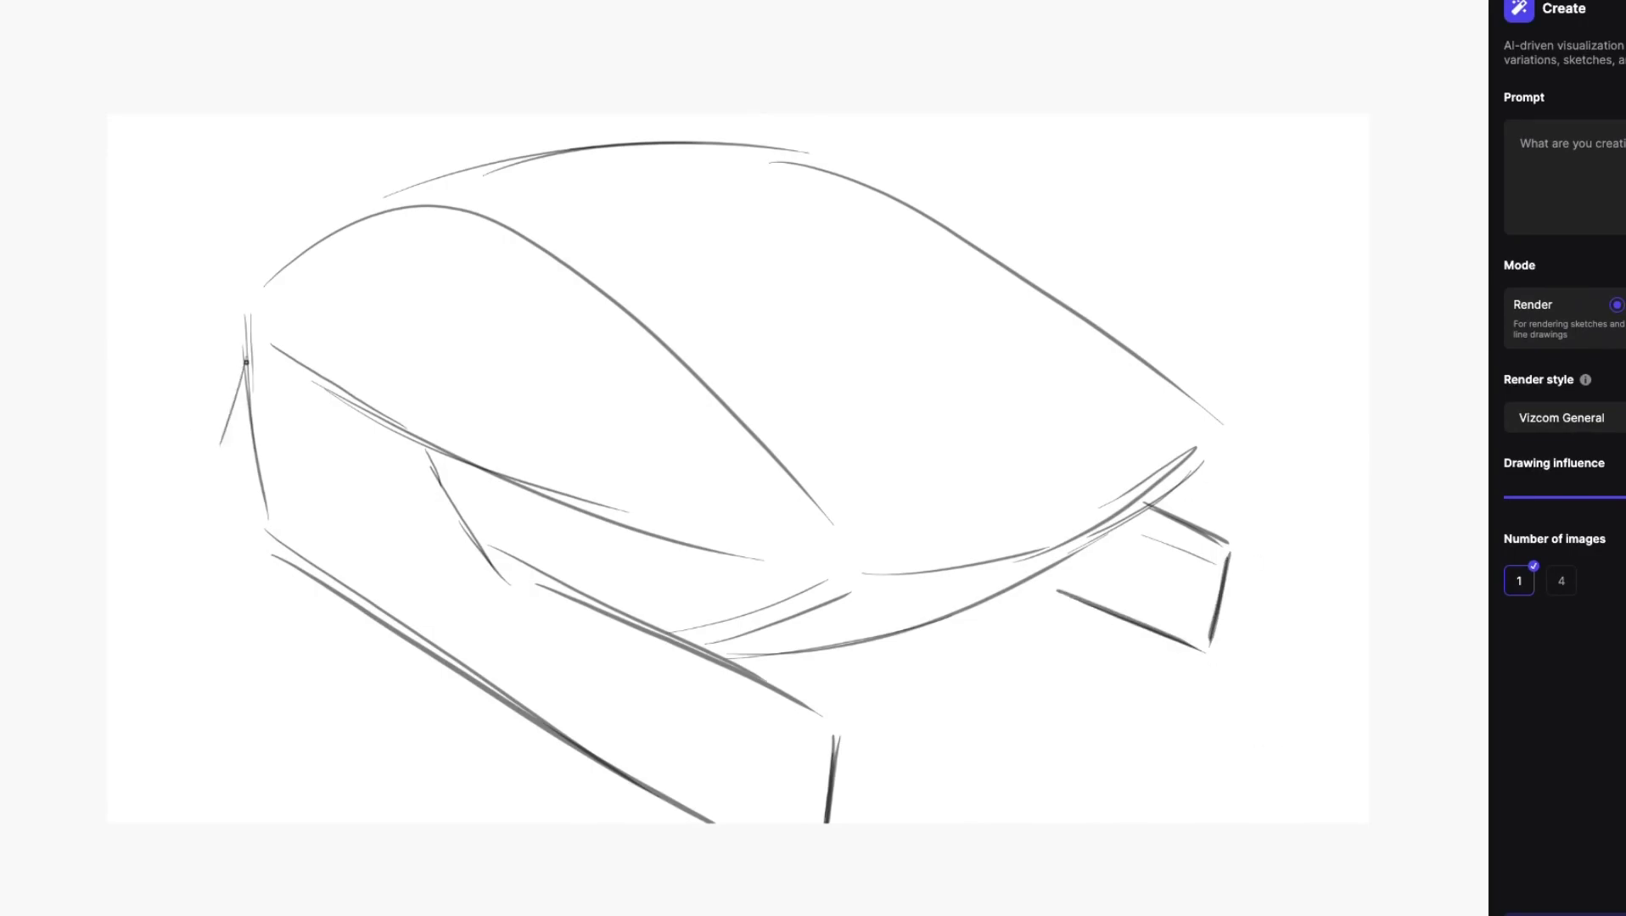
pyautogui.hotkey('ctrl', 'z')
pyautogui.moveTo(206, 554); pyautogui.dragTo(353, 556)
pyautogui.moveTo(143, 518); pyautogui.dragTo(366, 559)
pyautogui.moveTo(137, 424)
pyautogui.mouseDown()
pyautogui.moveTo(288, 562)
pyautogui.moveTo(504, 693)
pyautogui.moveTo(284, 679)
pyautogui.moveTo(441, 738)
pyautogui.mouseUp()
pyautogui.scroll(-3, 490, 747)
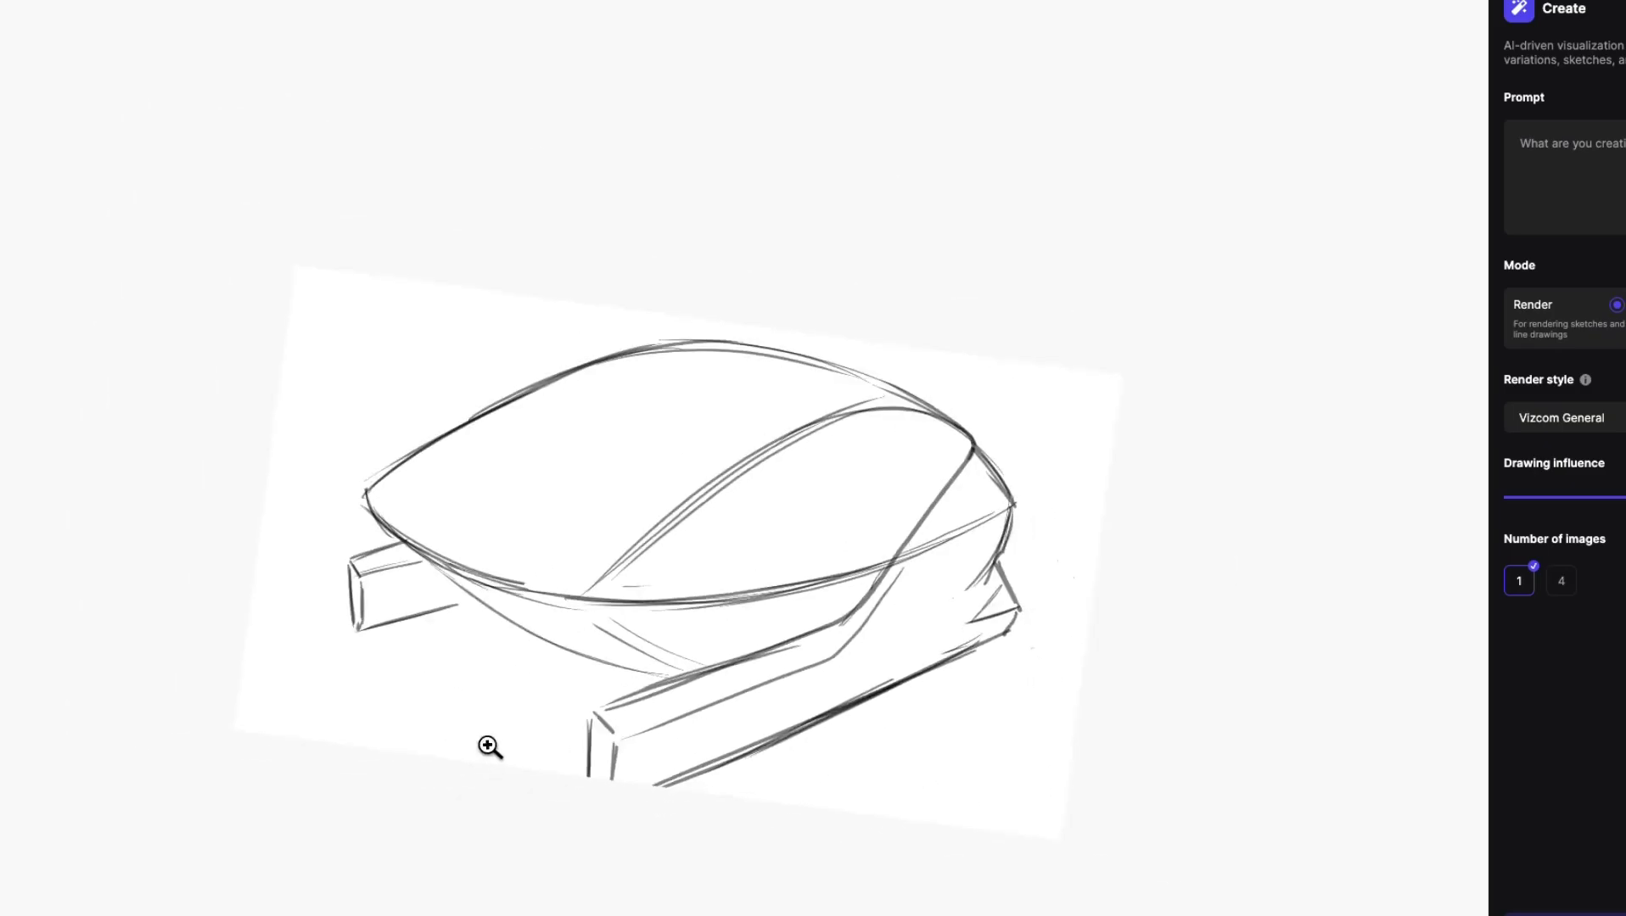
pyautogui.click(1612, 140)
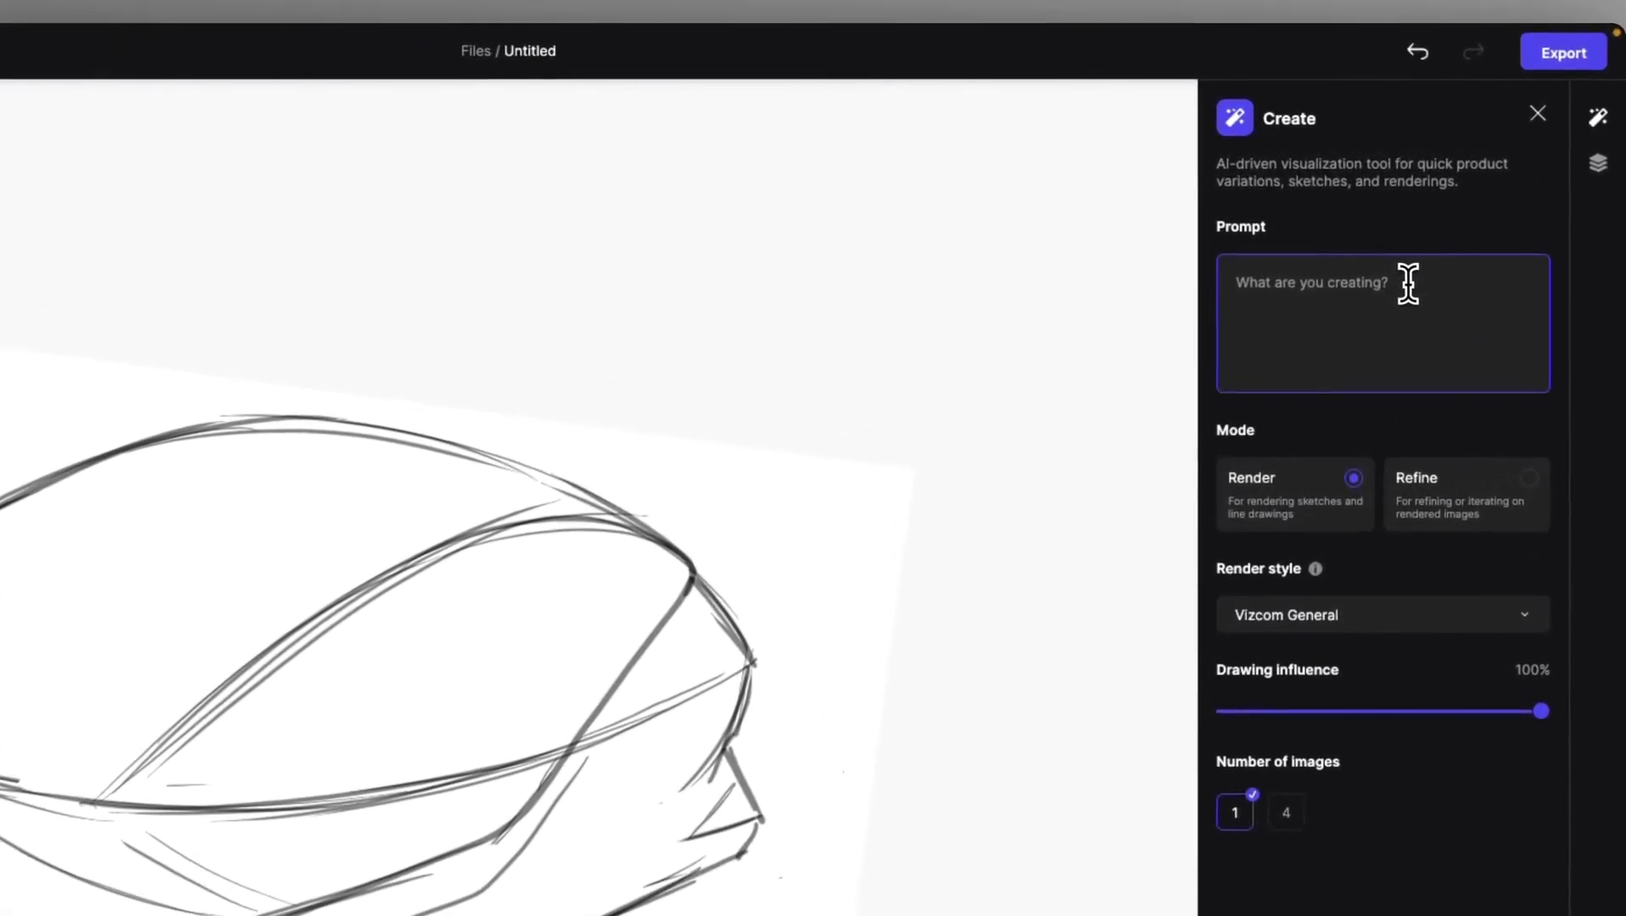
# Generate a Volume Render style render of the sketch with the prompt 'object'
pyautogui.click(1341, 437)
pyautogui.click(1324, 739)
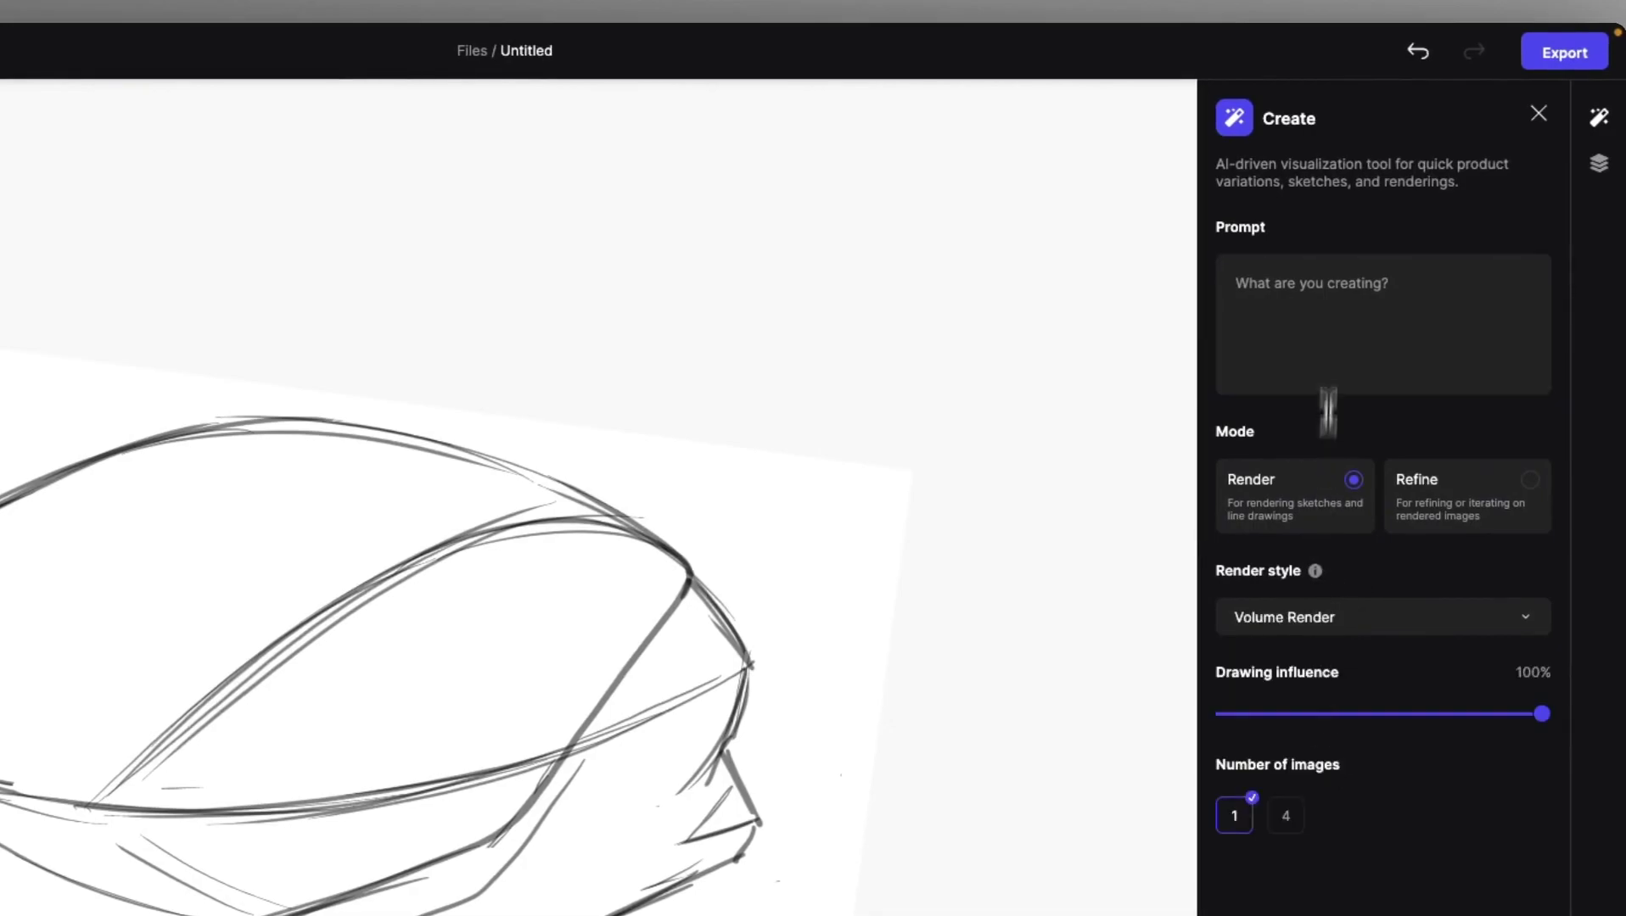
pyautogui.click(1335, 284)
pyautogui.write('object')
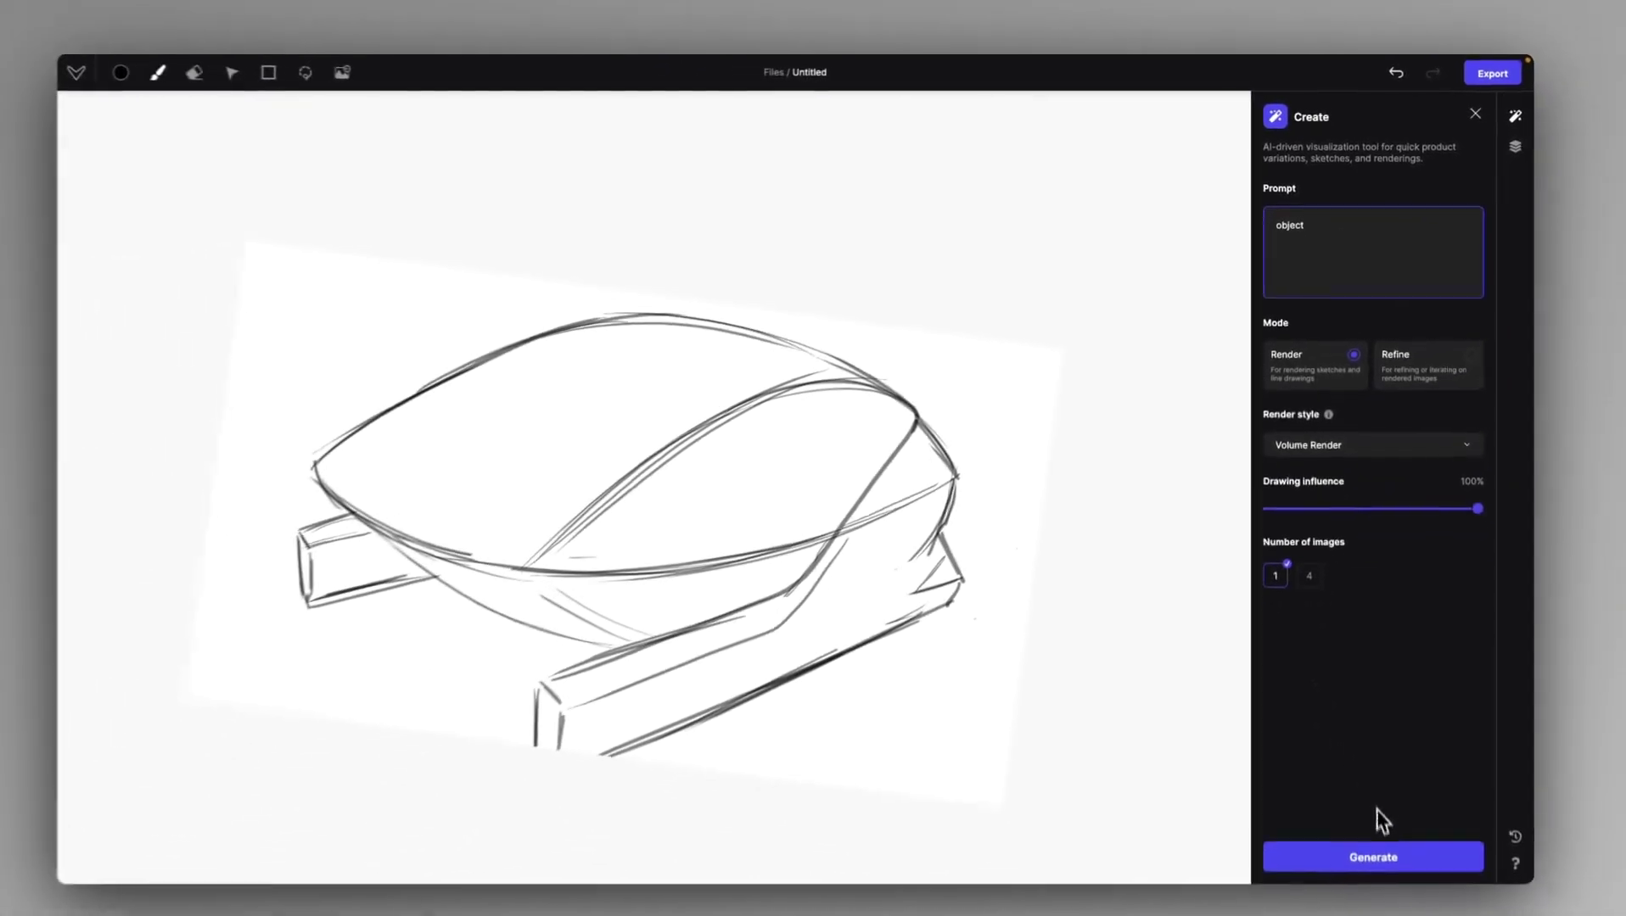
pyautogui.click(1341, 828)
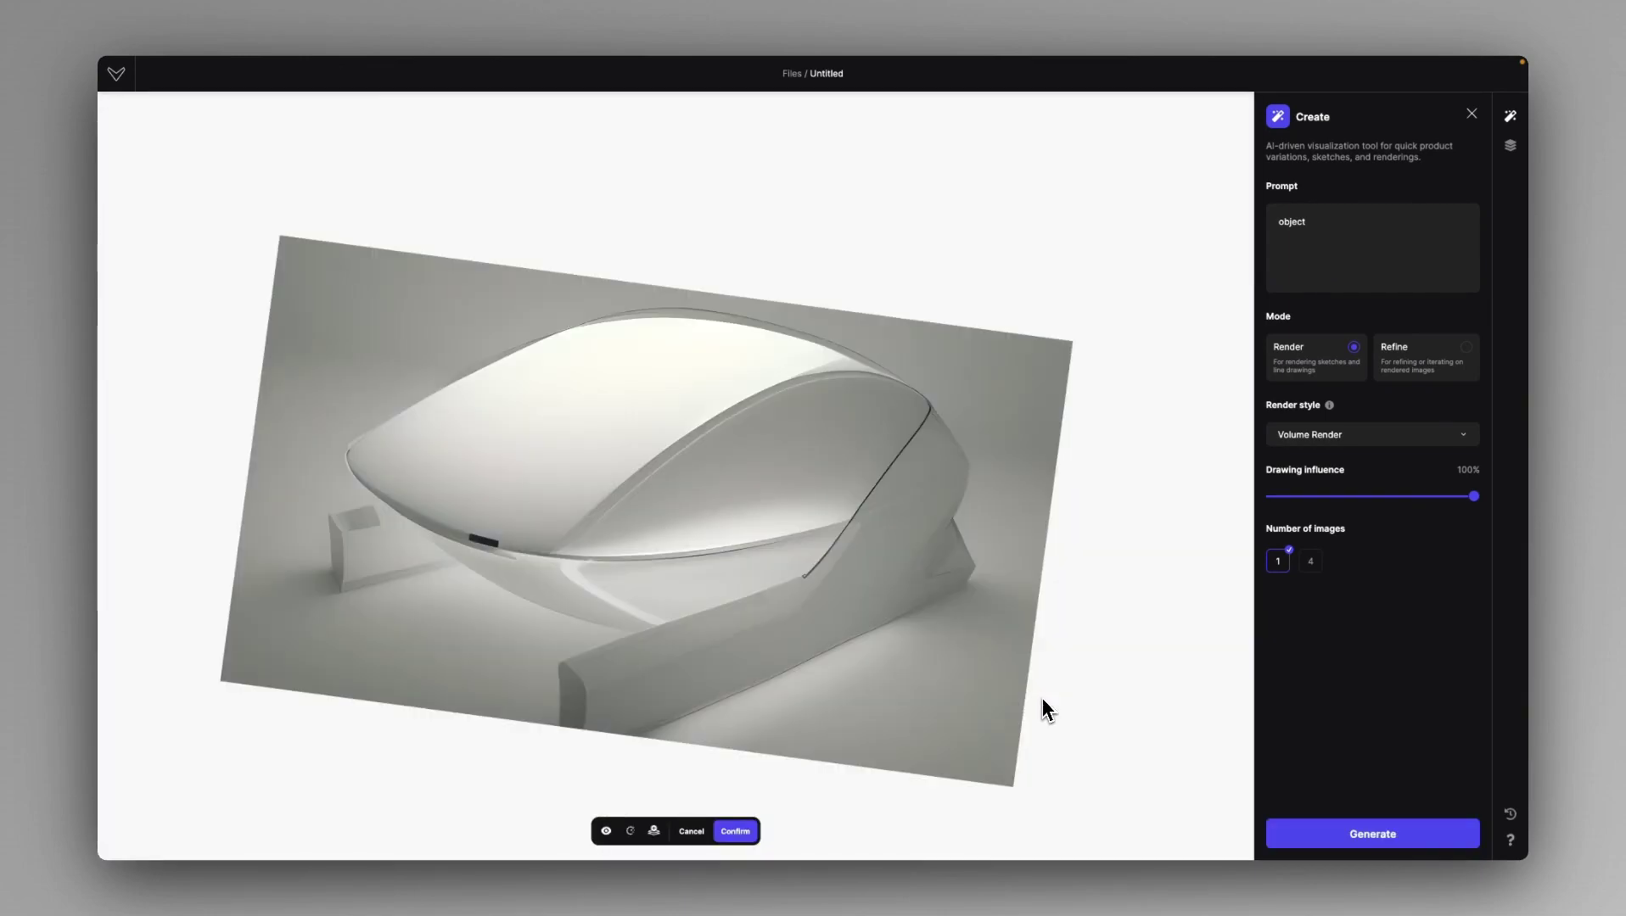
# Accept the volume render and hide the 'object' layer to reveal the sketch
pyautogui.click(735, 832)
pyautogui.click(1510, 146)
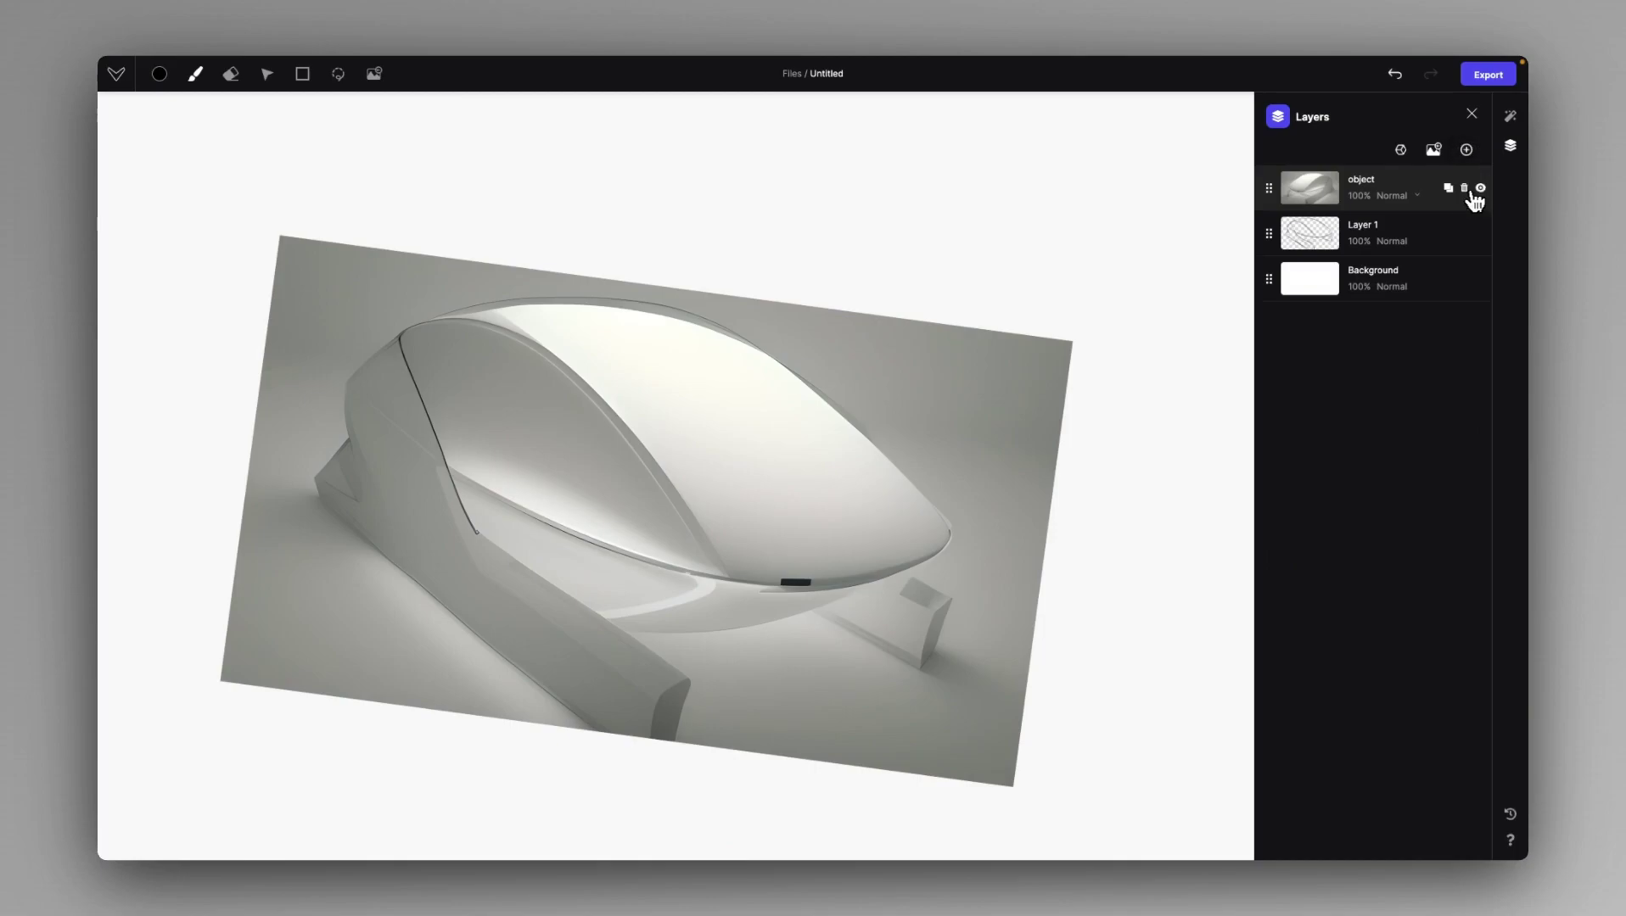
pyautogui.click(1481, 187)
pyautogui.click(1510, 115)
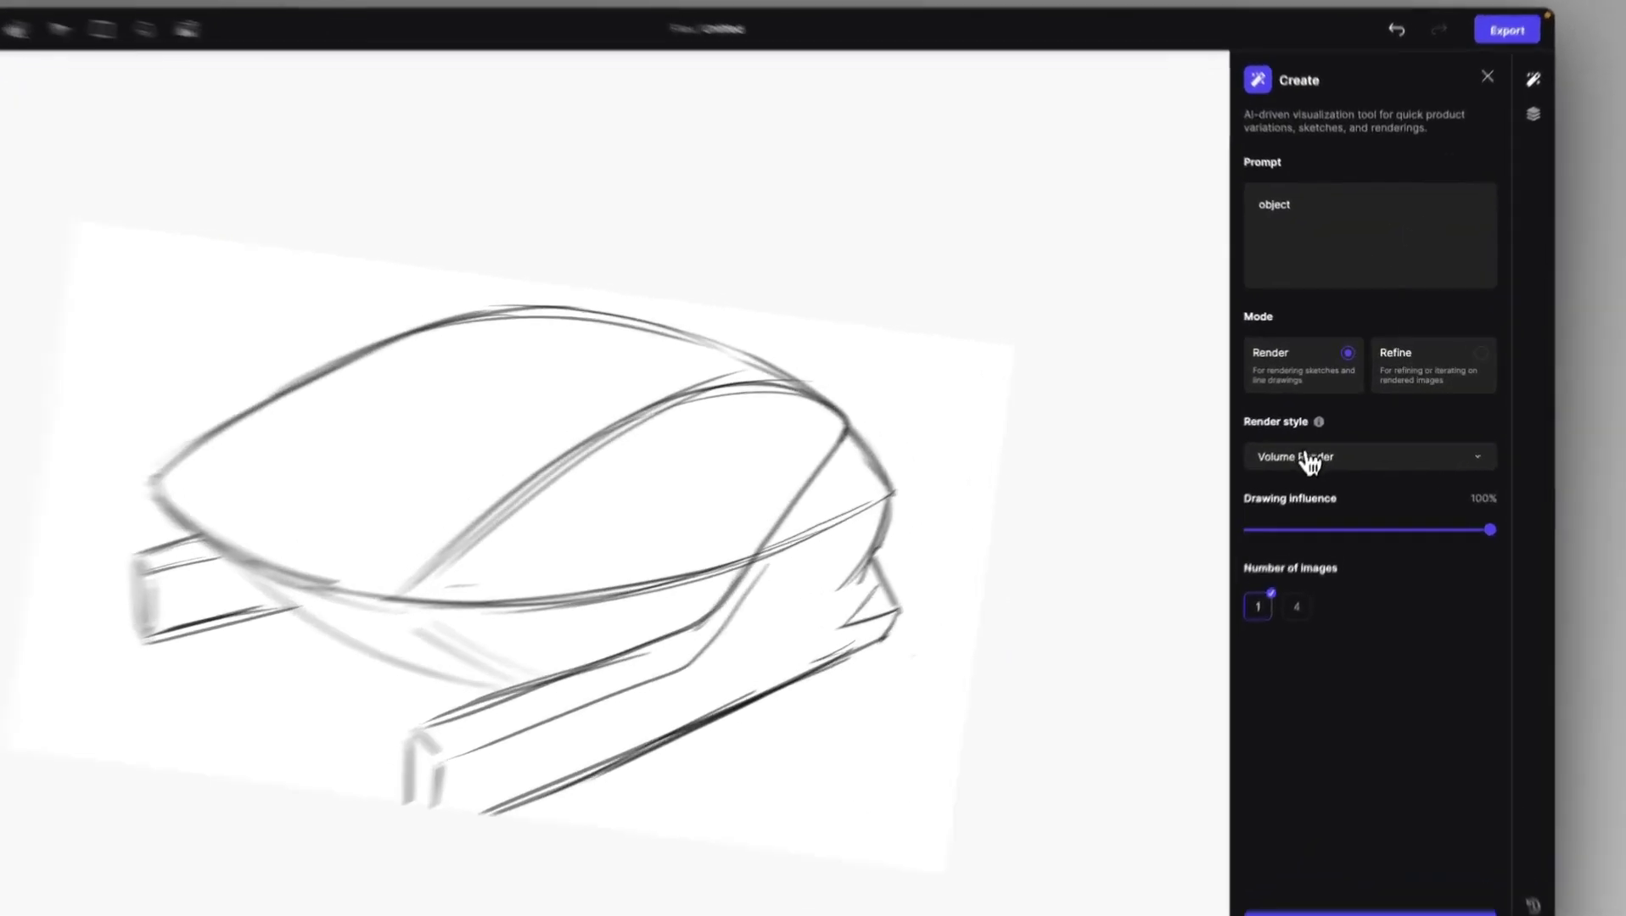
# Switch to Vizcom General style and change the prompt to 'aluminum object'
pyautogui.click(1320, 433)
pyautogui.click(1286, 528)
pyautogui.click(1228, 180)
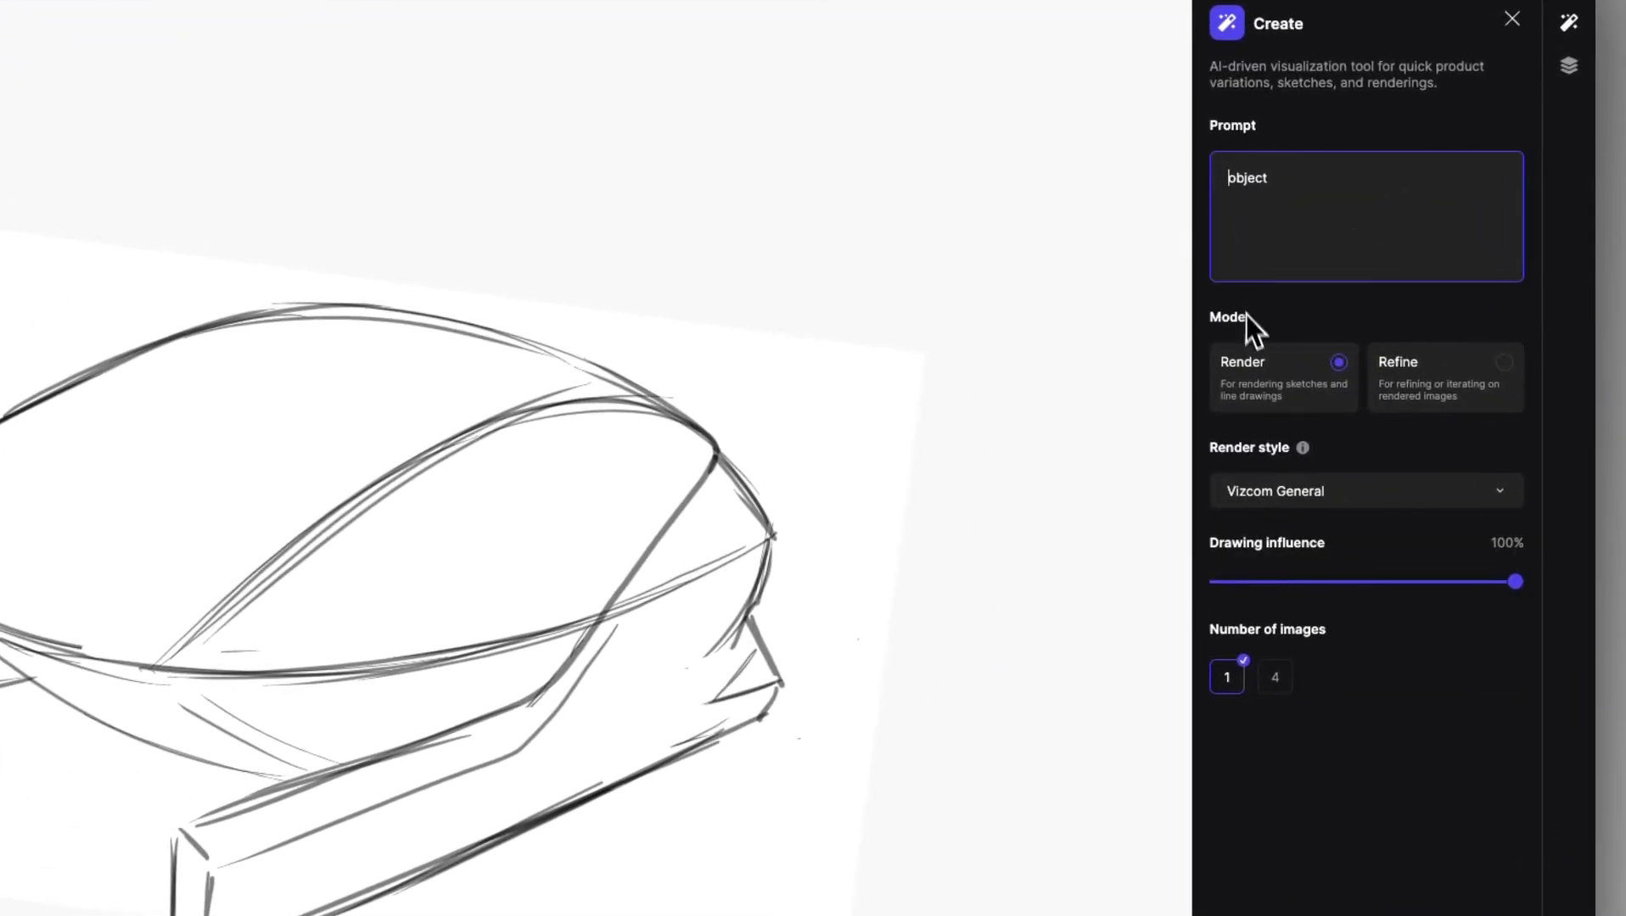
pyautogui.write('aluminum')
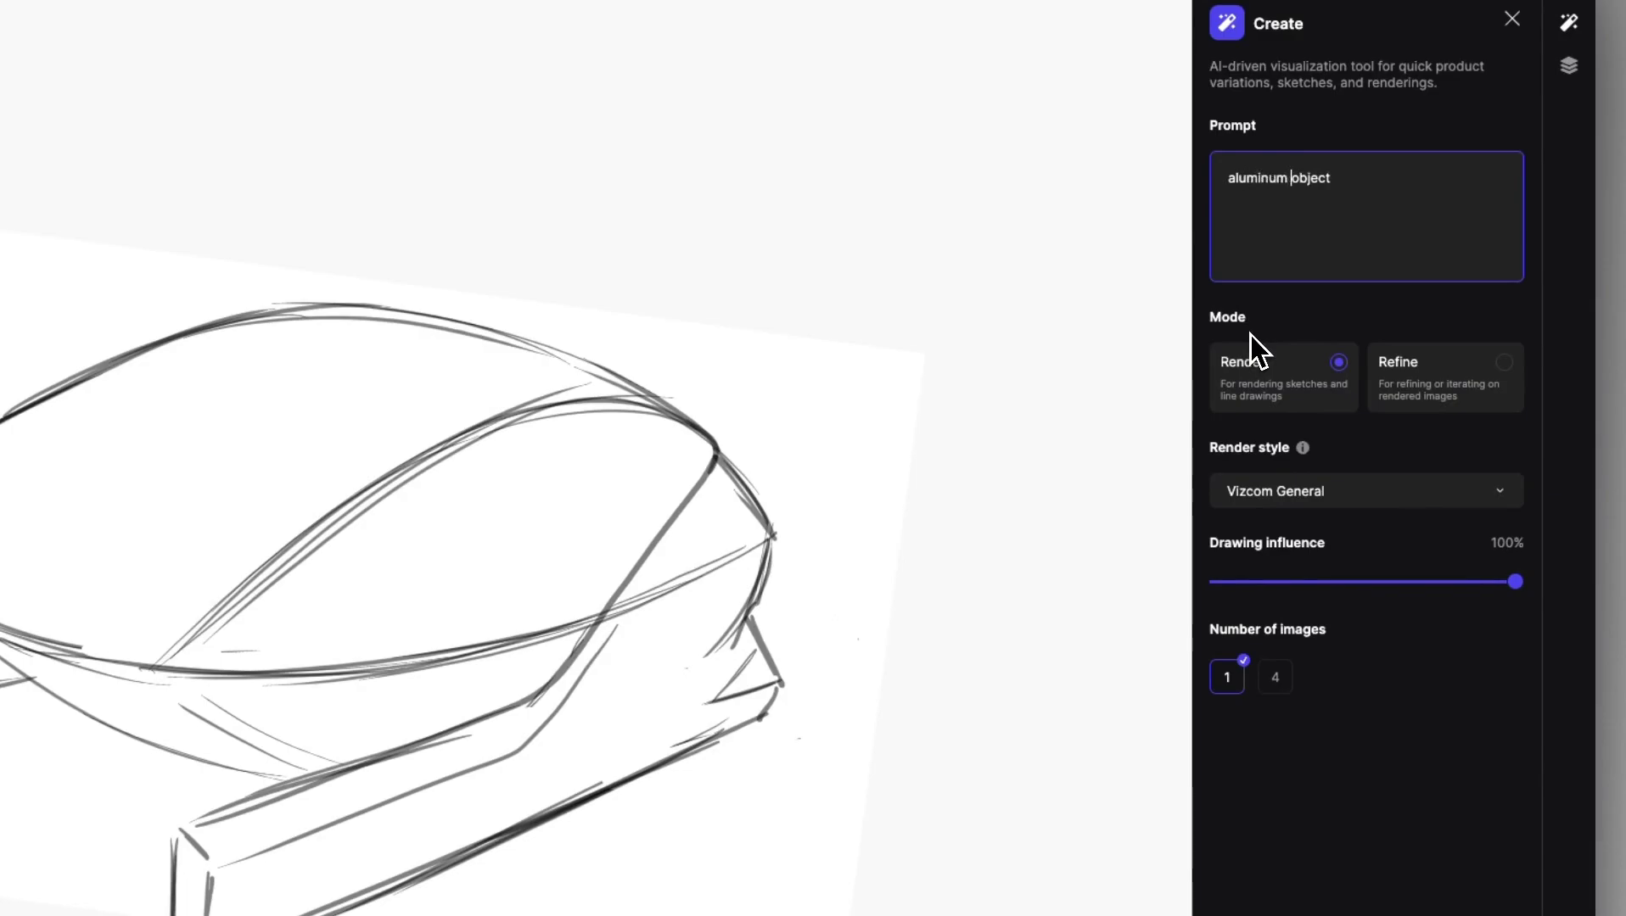
pyautogui.press('Return')
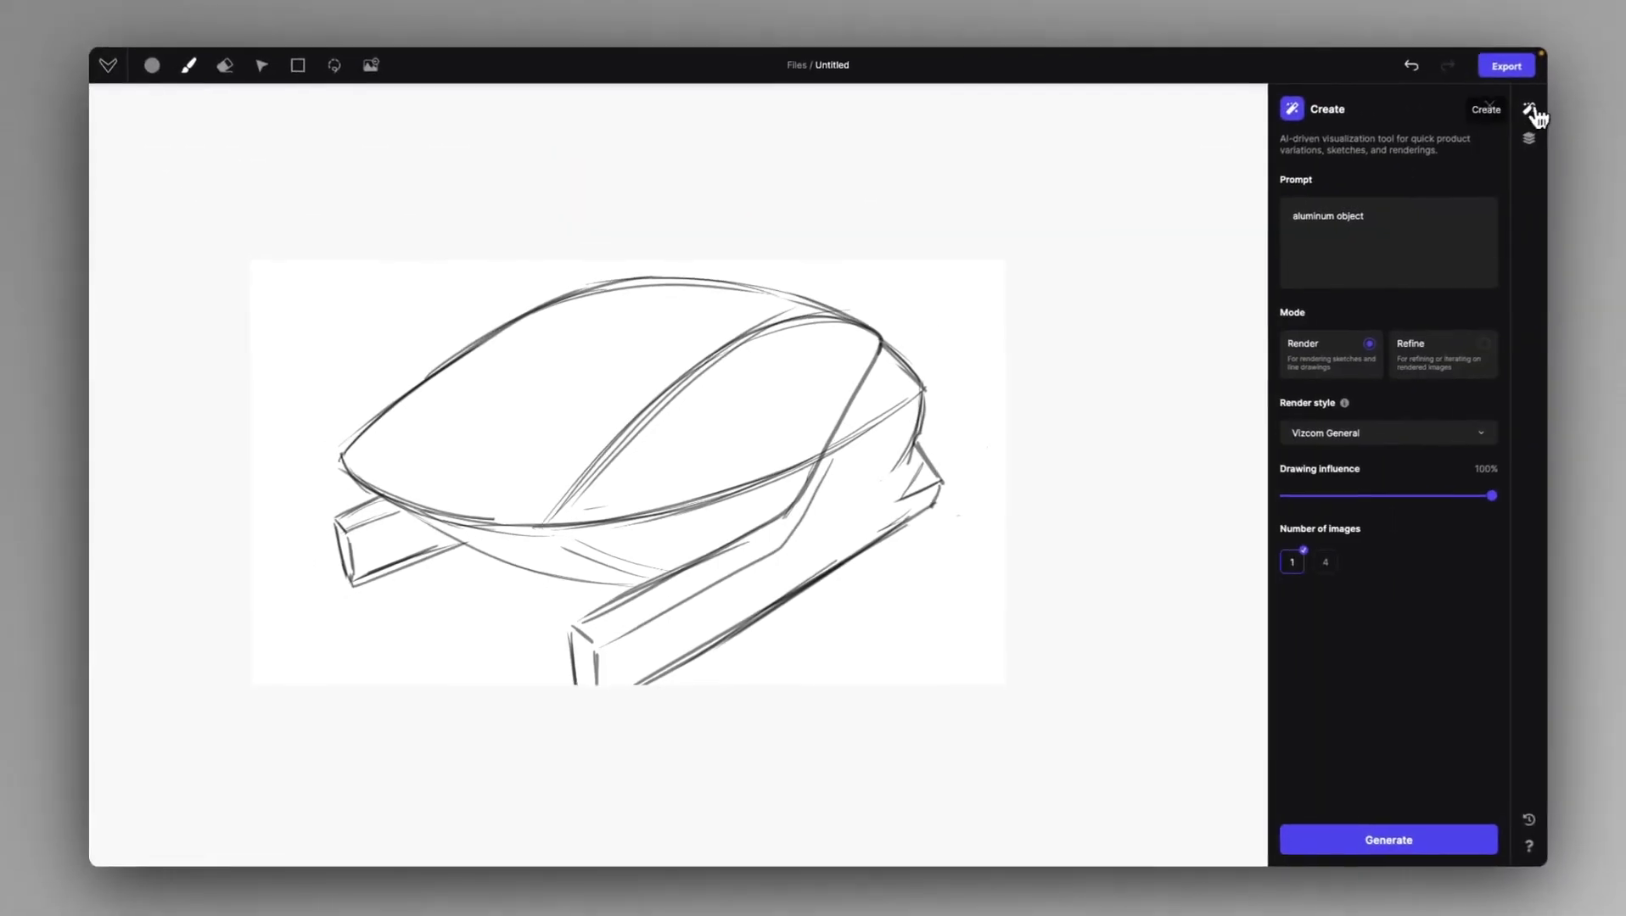
# Lower drawing influence to 75% and generate the aluminum render
pyautogui.moveTo(1491, 496); pyautogui.dragTo(1413, 499)
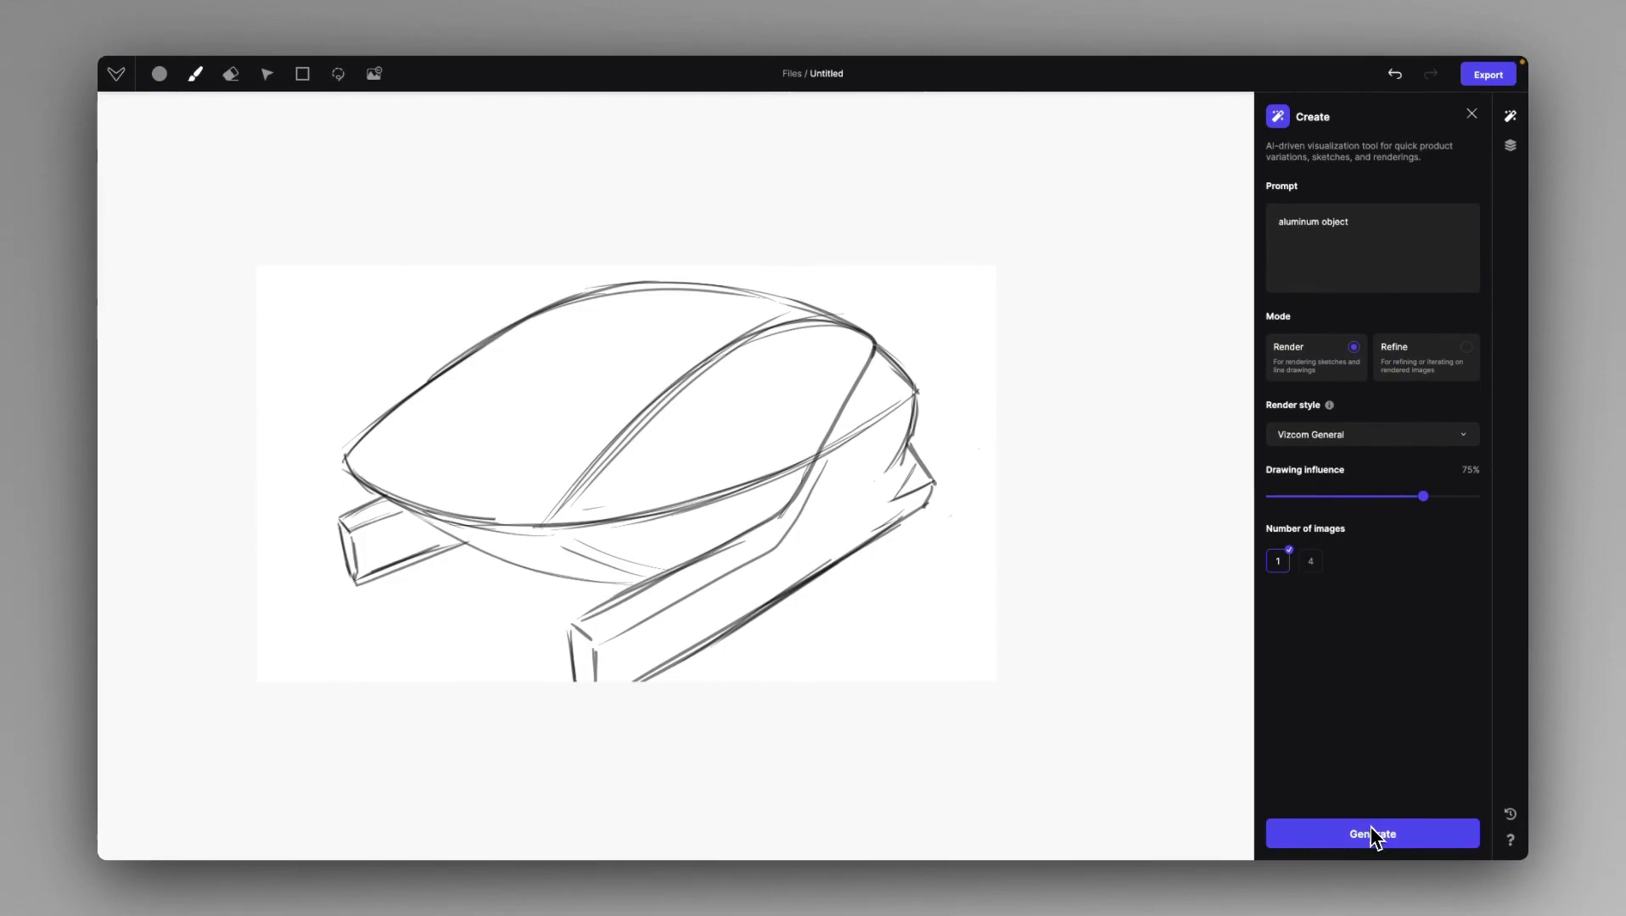
pyautogui.click(1390, 832)
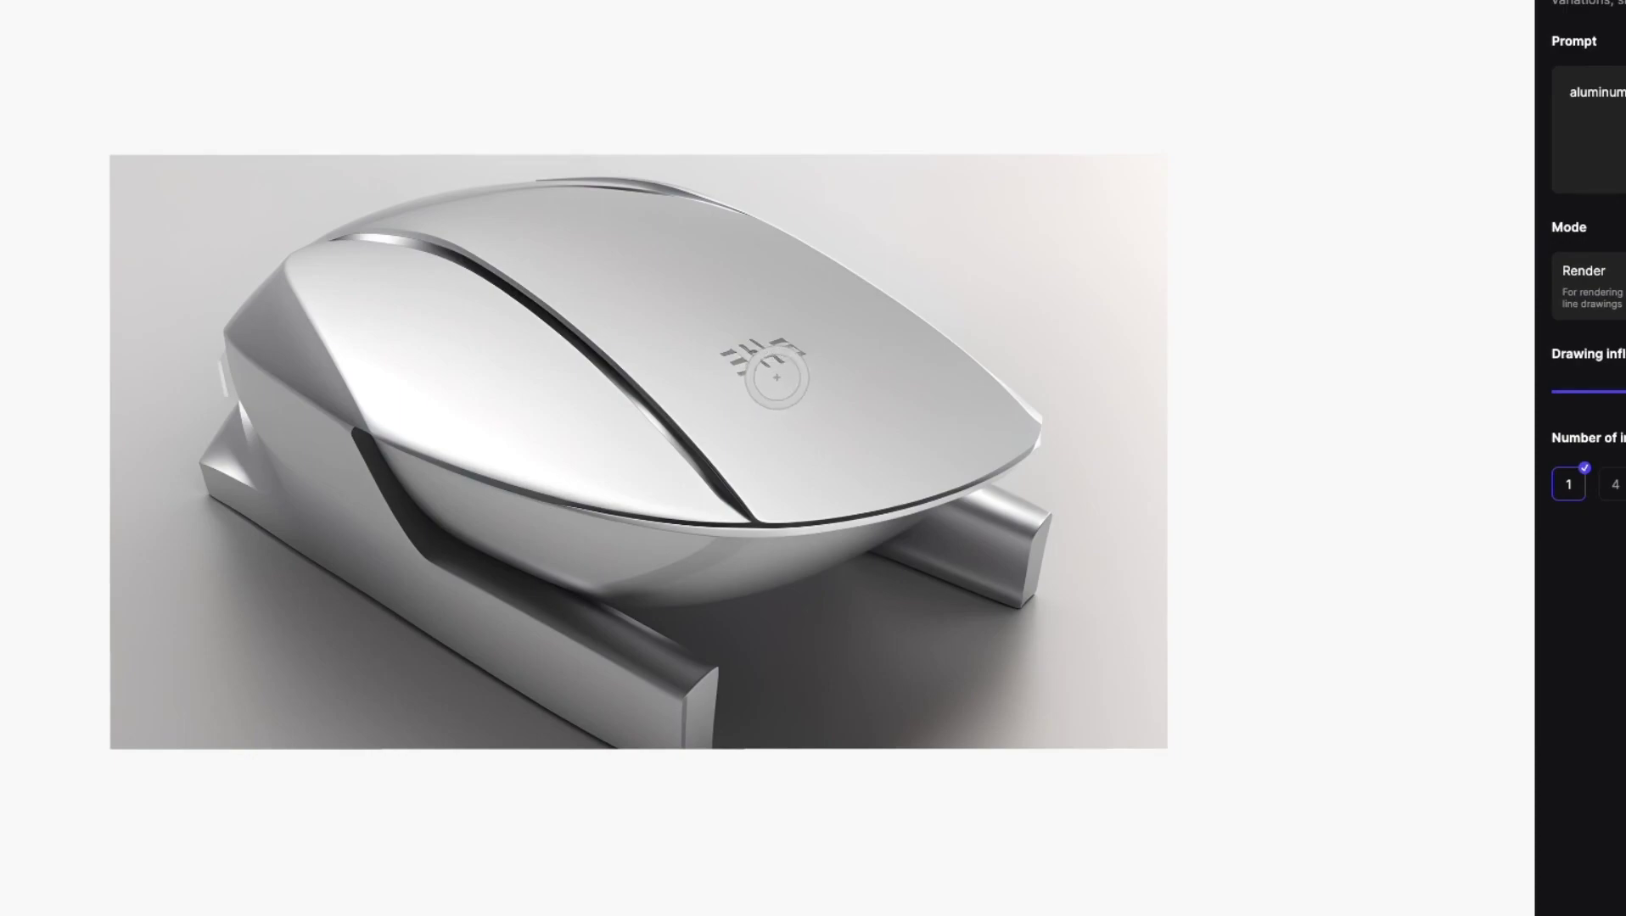
# Set the brush to 63px and paint out the ring logo and the top and left seams
pyautogui.rightClick(776, 377)
pyautogui.click(838, 490)
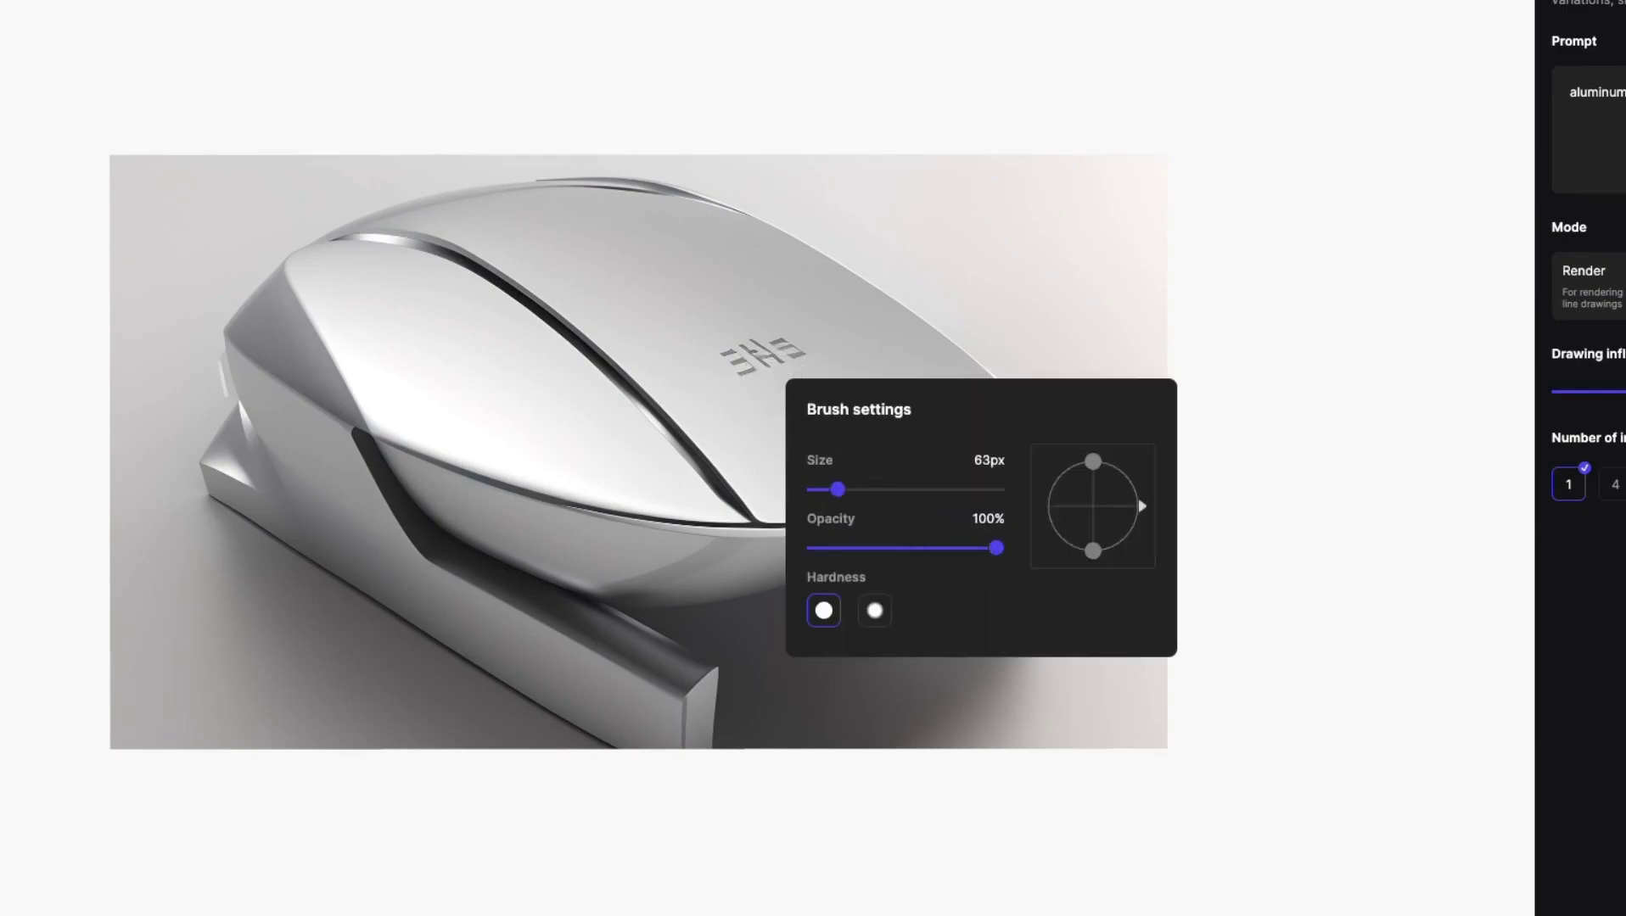
pyautogui.moveTo(752, 373)
pyautogui.mouseDown()
pyautogui.moveTo(790, 353)
pyautogui.moveTo(751, 344)
pyautogui.mouseUp()
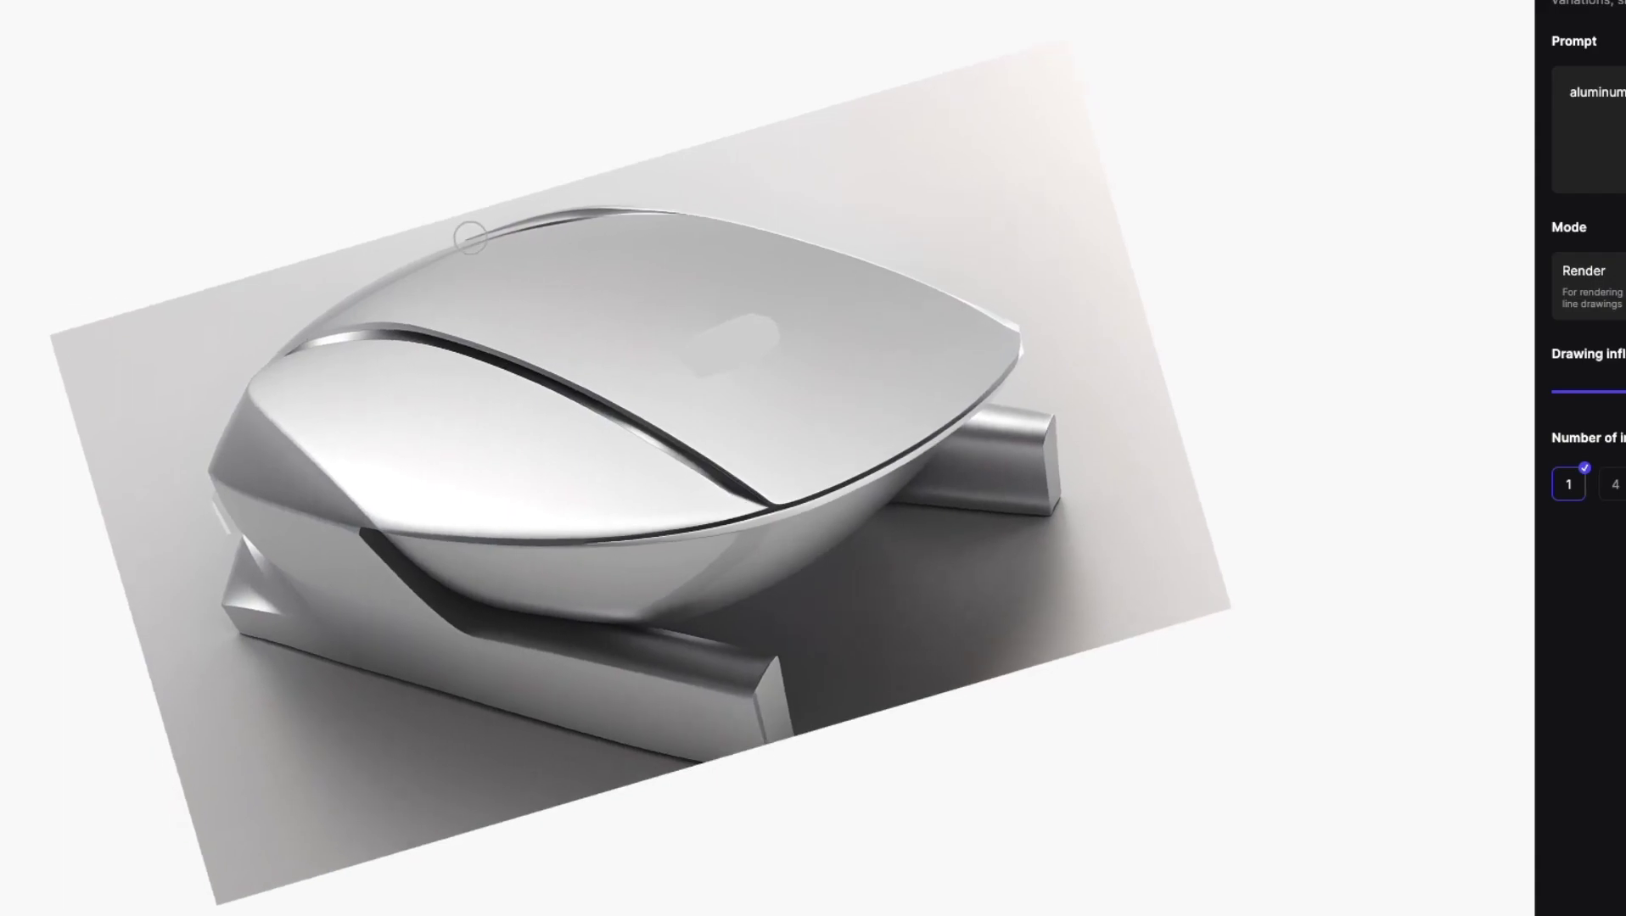
pyautogui.moveTo(473, 226); pyautogui.dragTo(694, 209)
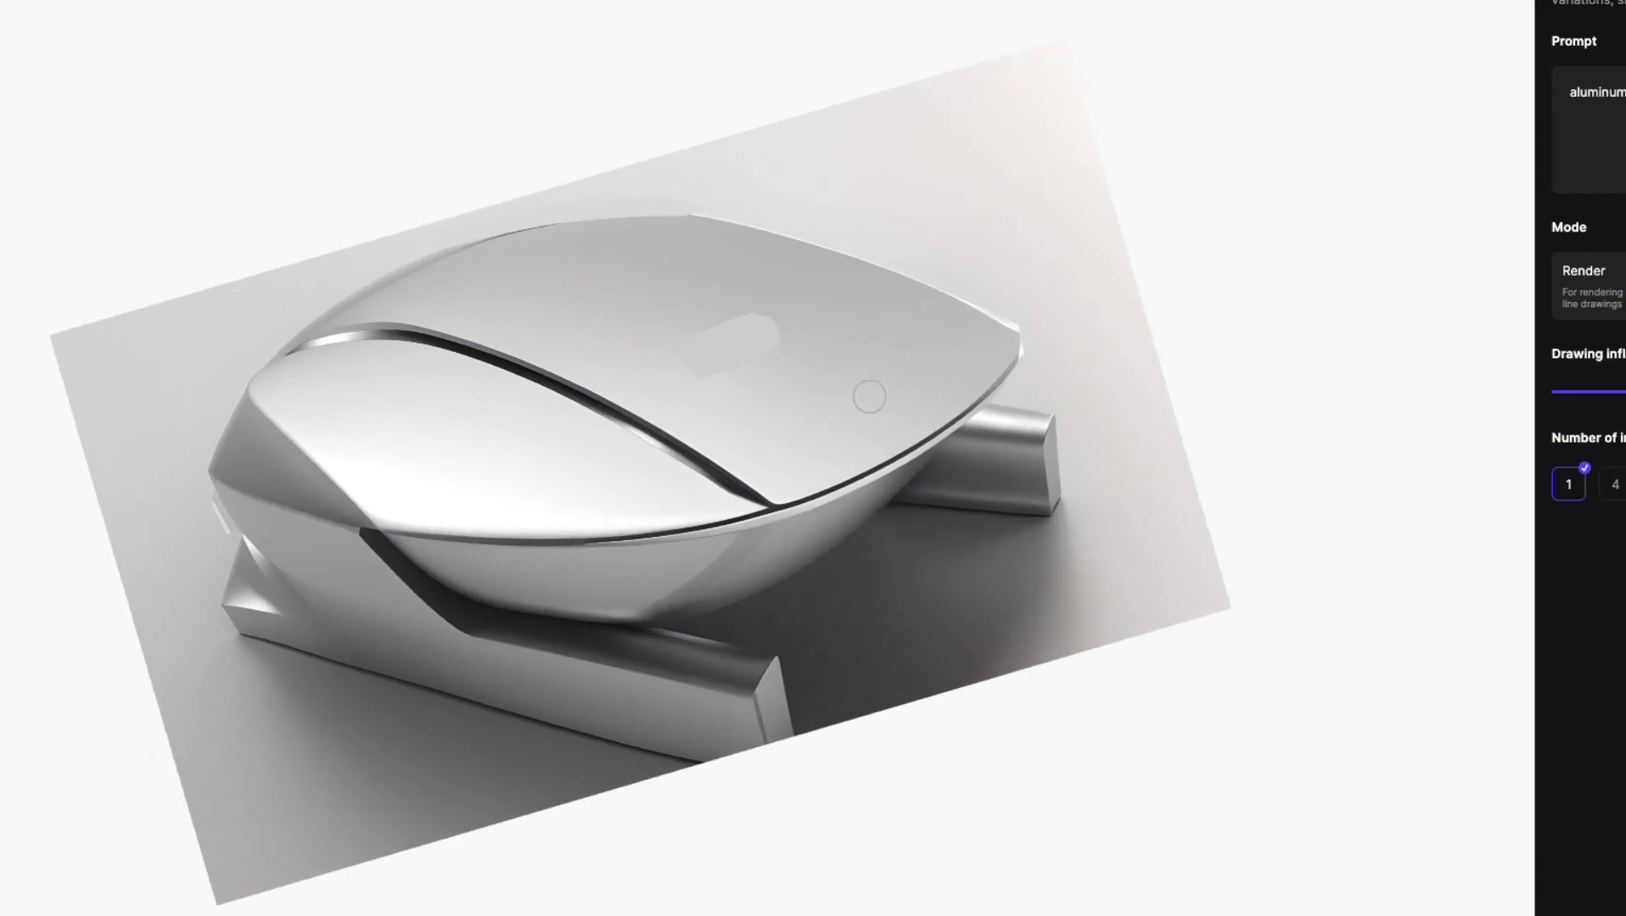
pyautogui.moveTo(222, 541); pyautogui.dragTo(213, 508)
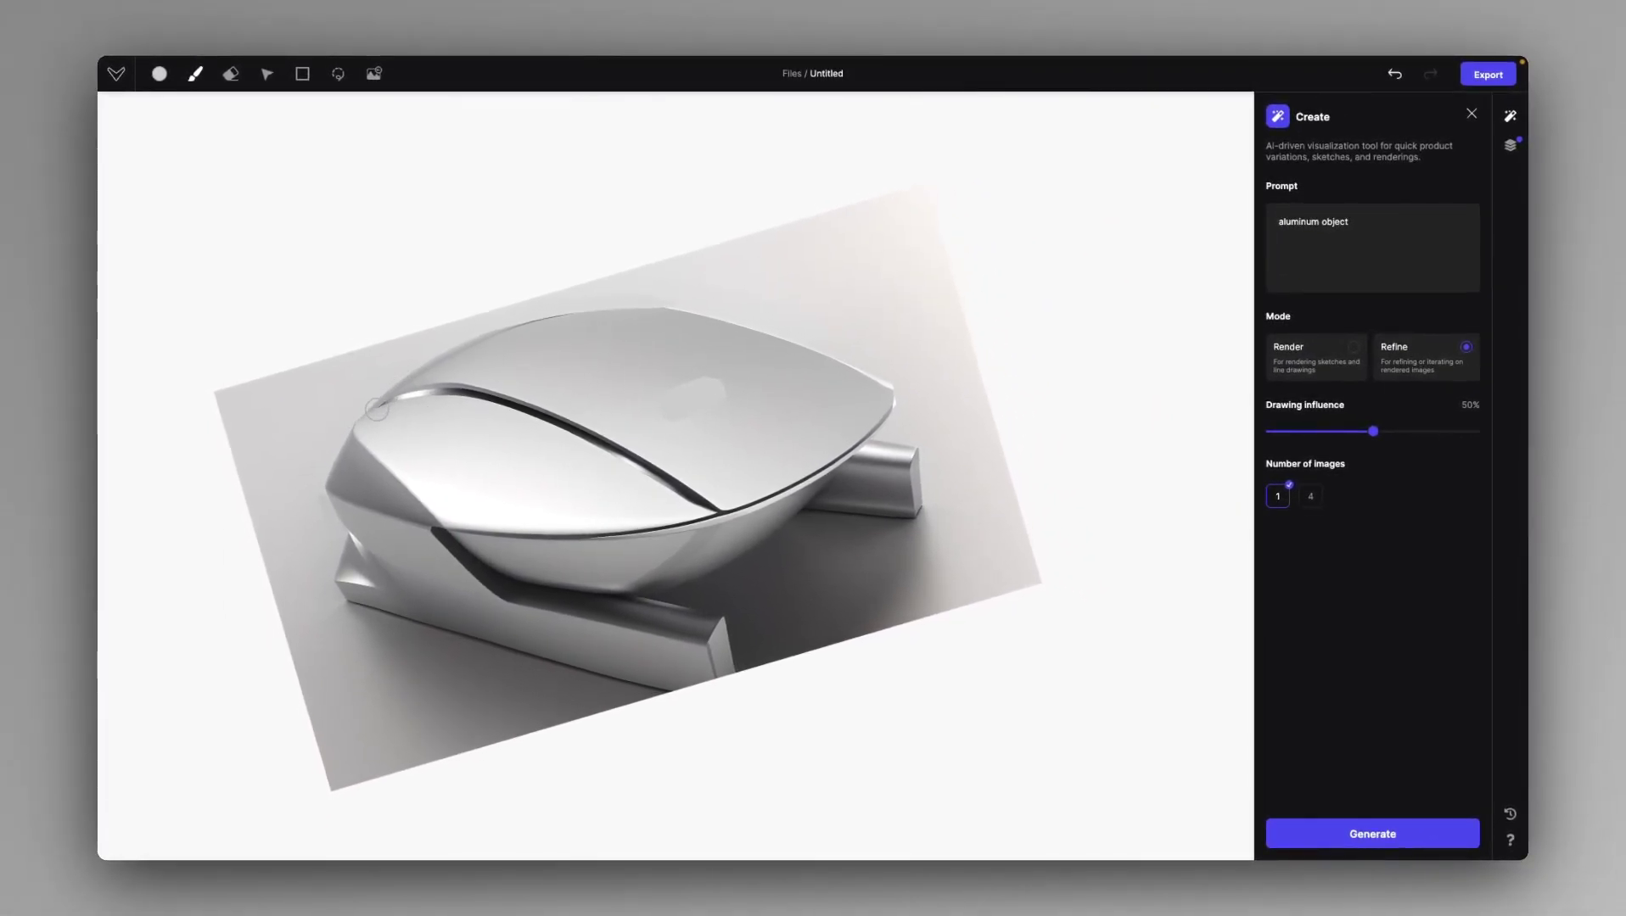
# Generate the refined, logo-free aluminum render and accept it
pyautogui.hotkey('ctrl', 'z')
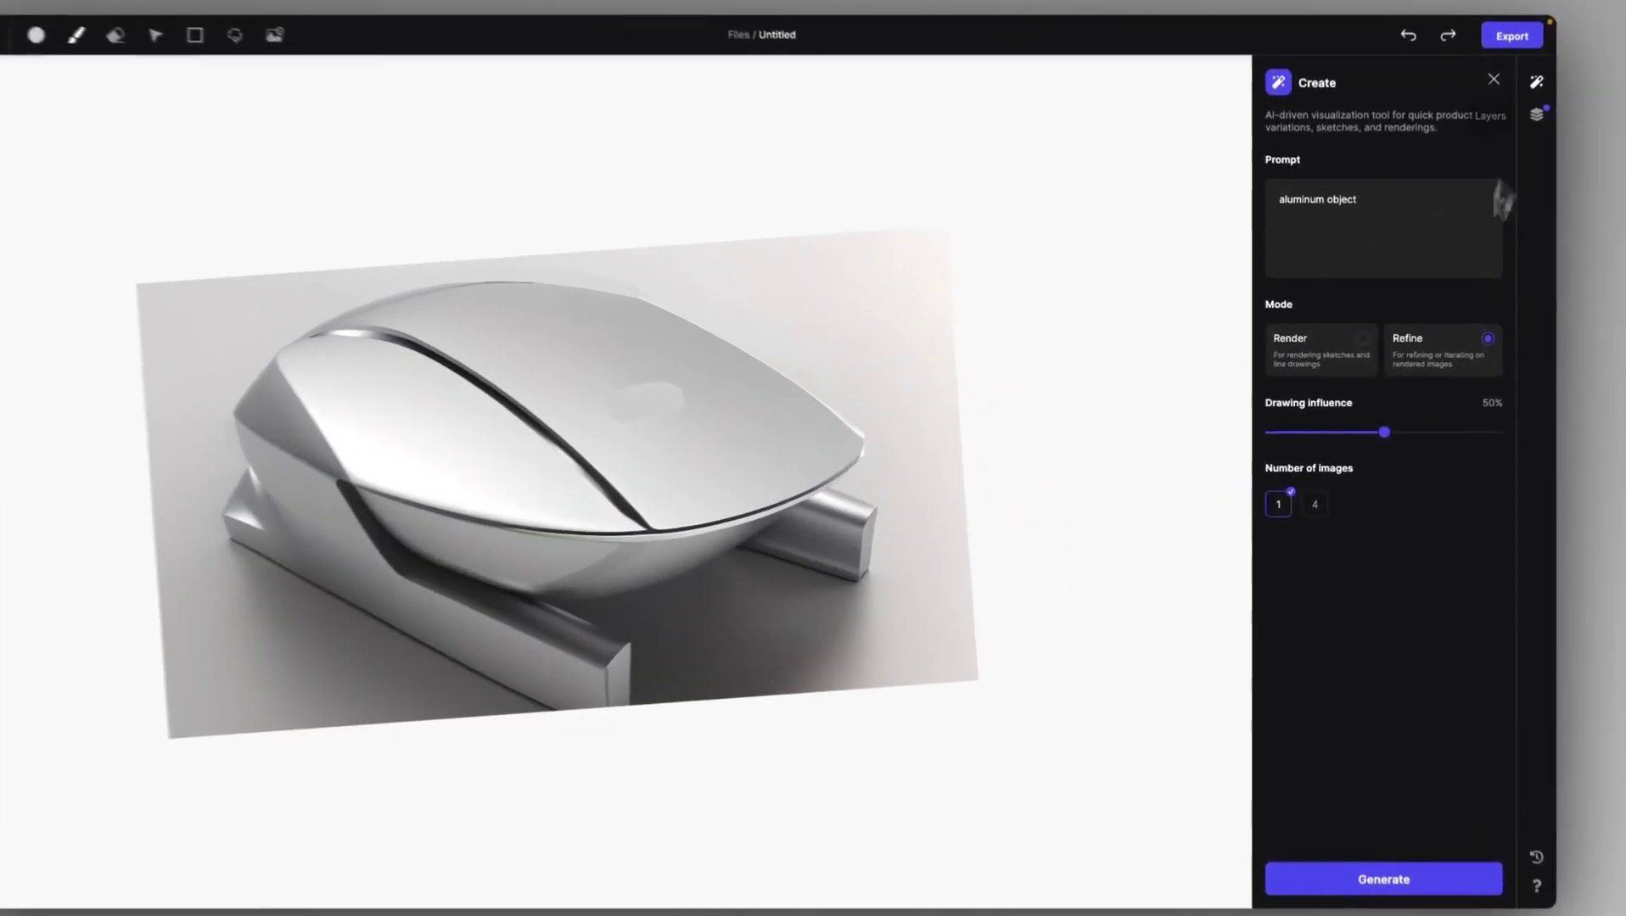
pyautogui.click(1383, 879)
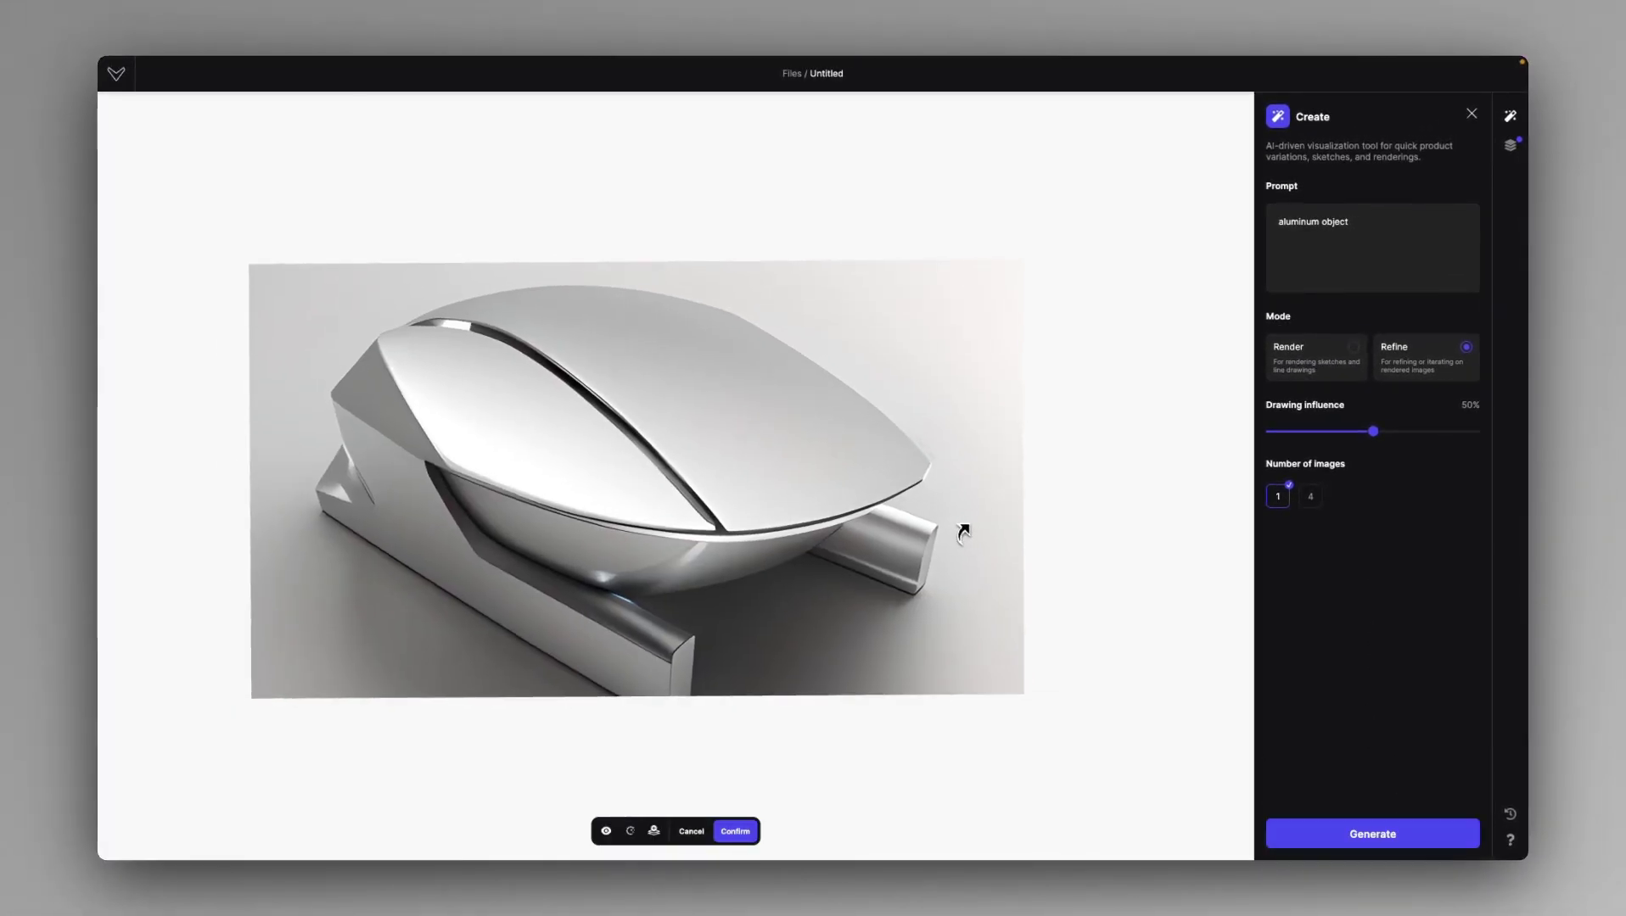
pyautogui.click(735, 831)
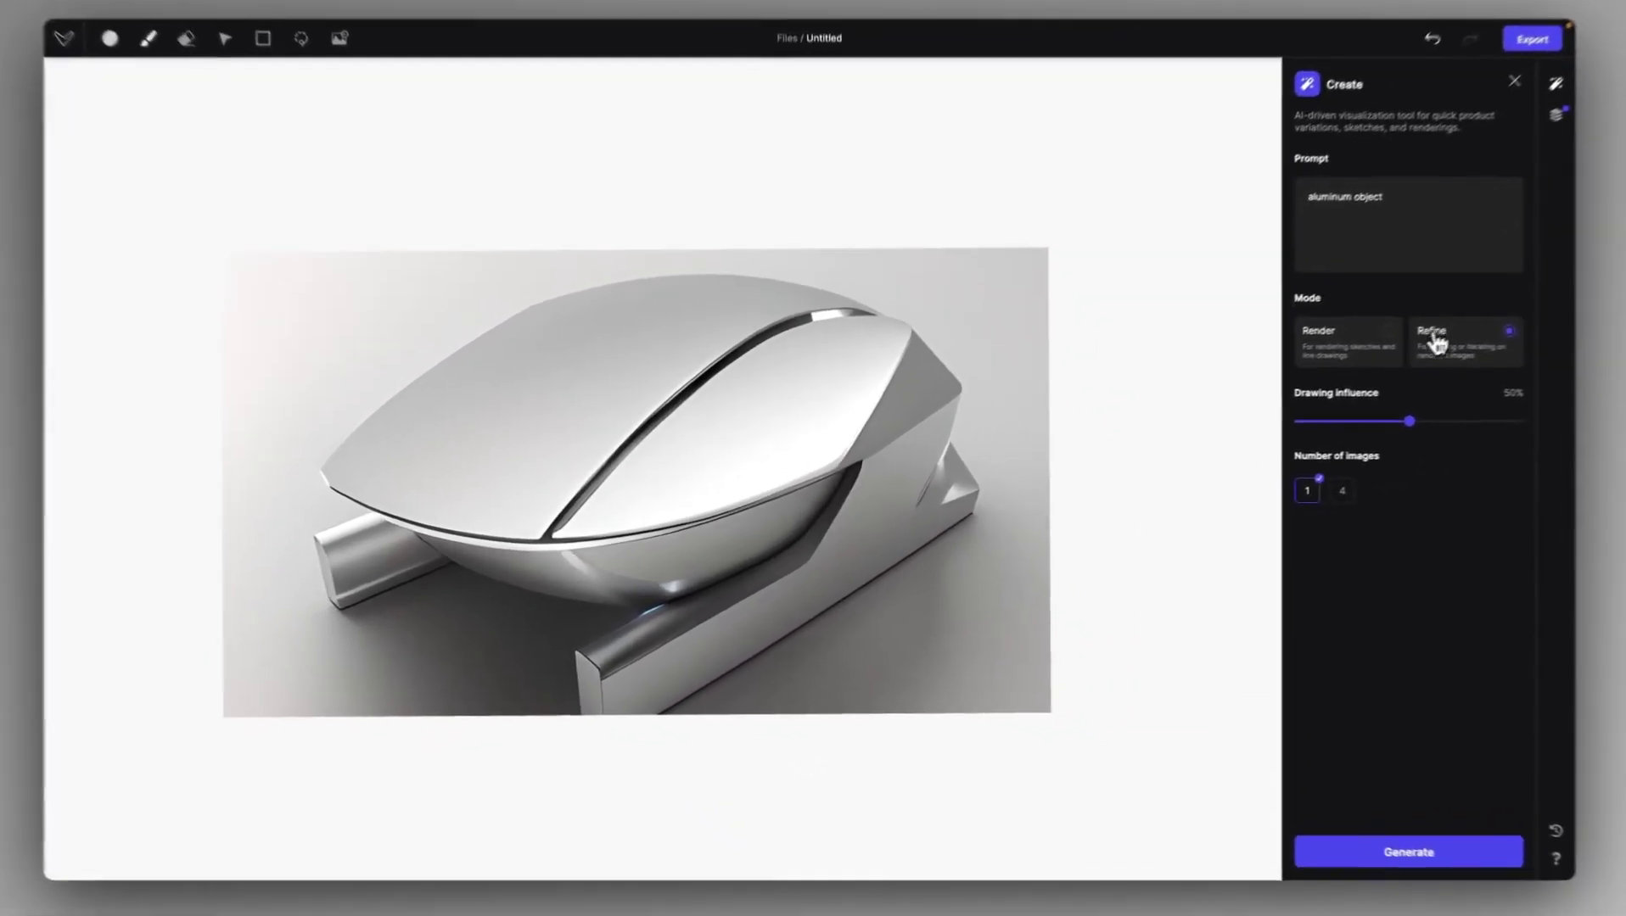
# Switch to Render mode with Vizcom General style at 100% drawing influence
pyautogui.click(1573, 305)
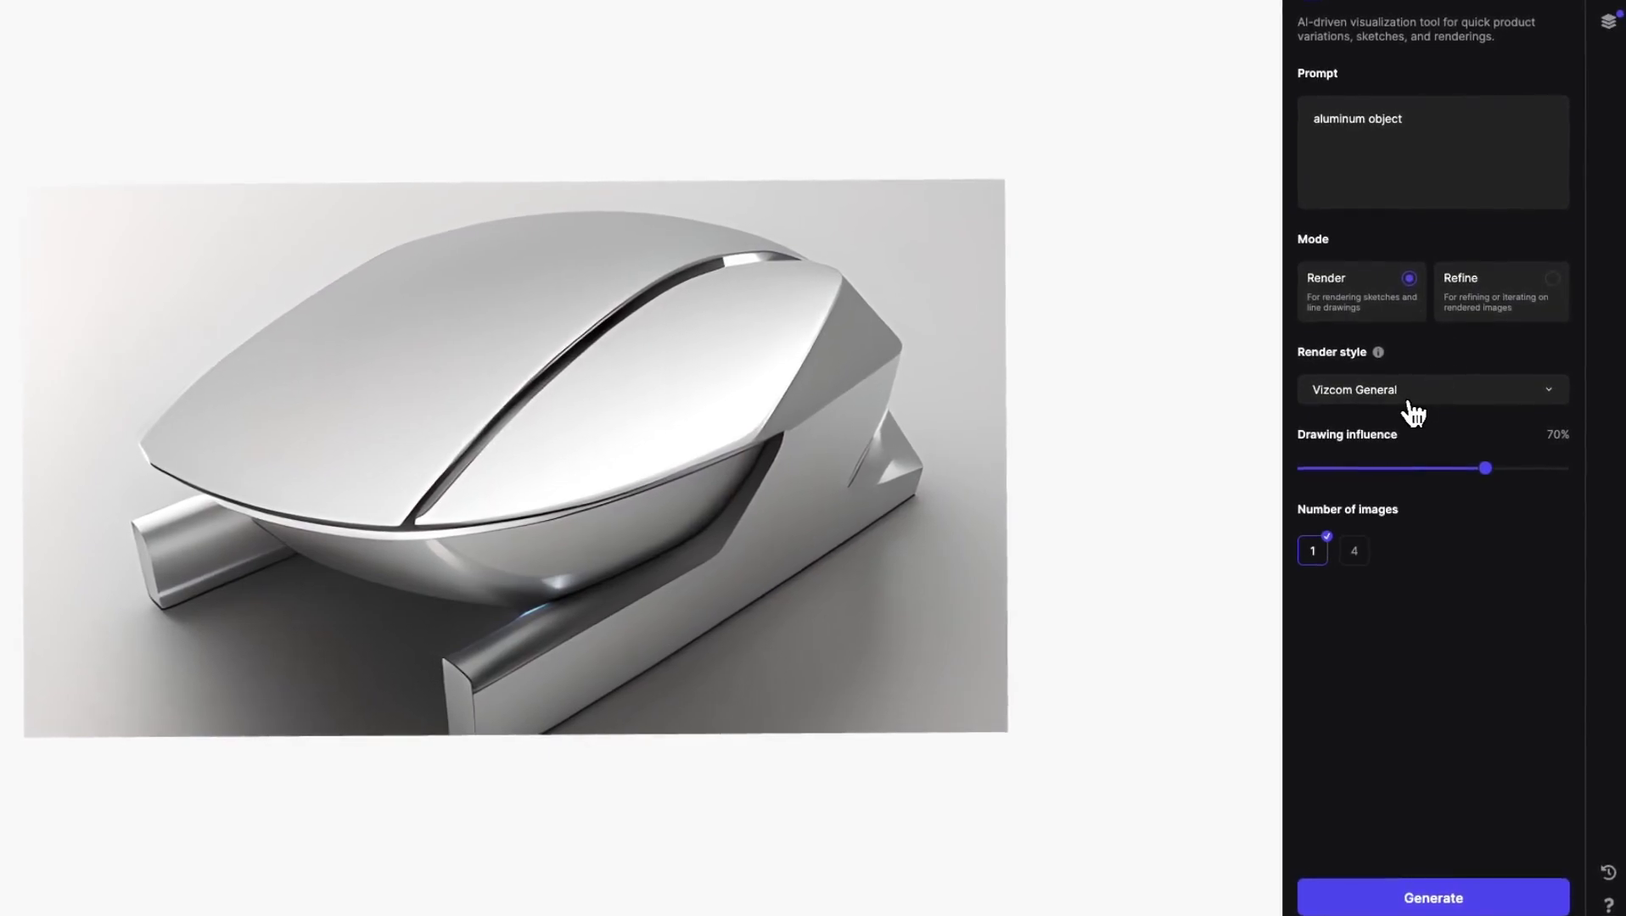
pyautogui.click(1590, 402)
pyautogui.click(1393, 429)
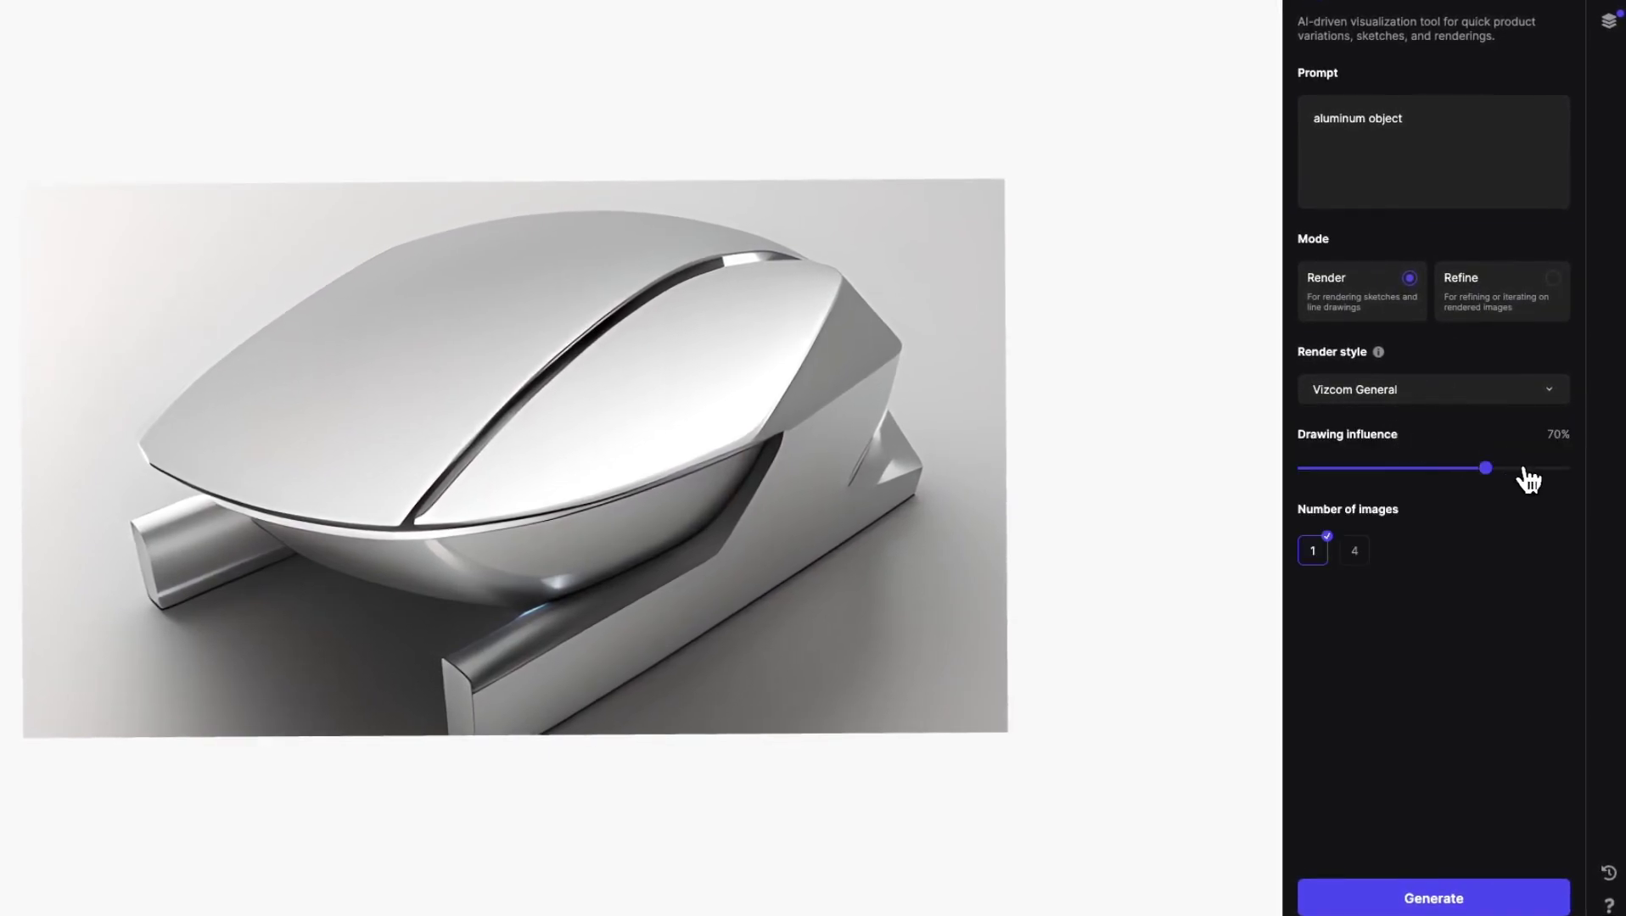
pyautogui.click(1553, 469)
pyautogui.click(1568, 468)
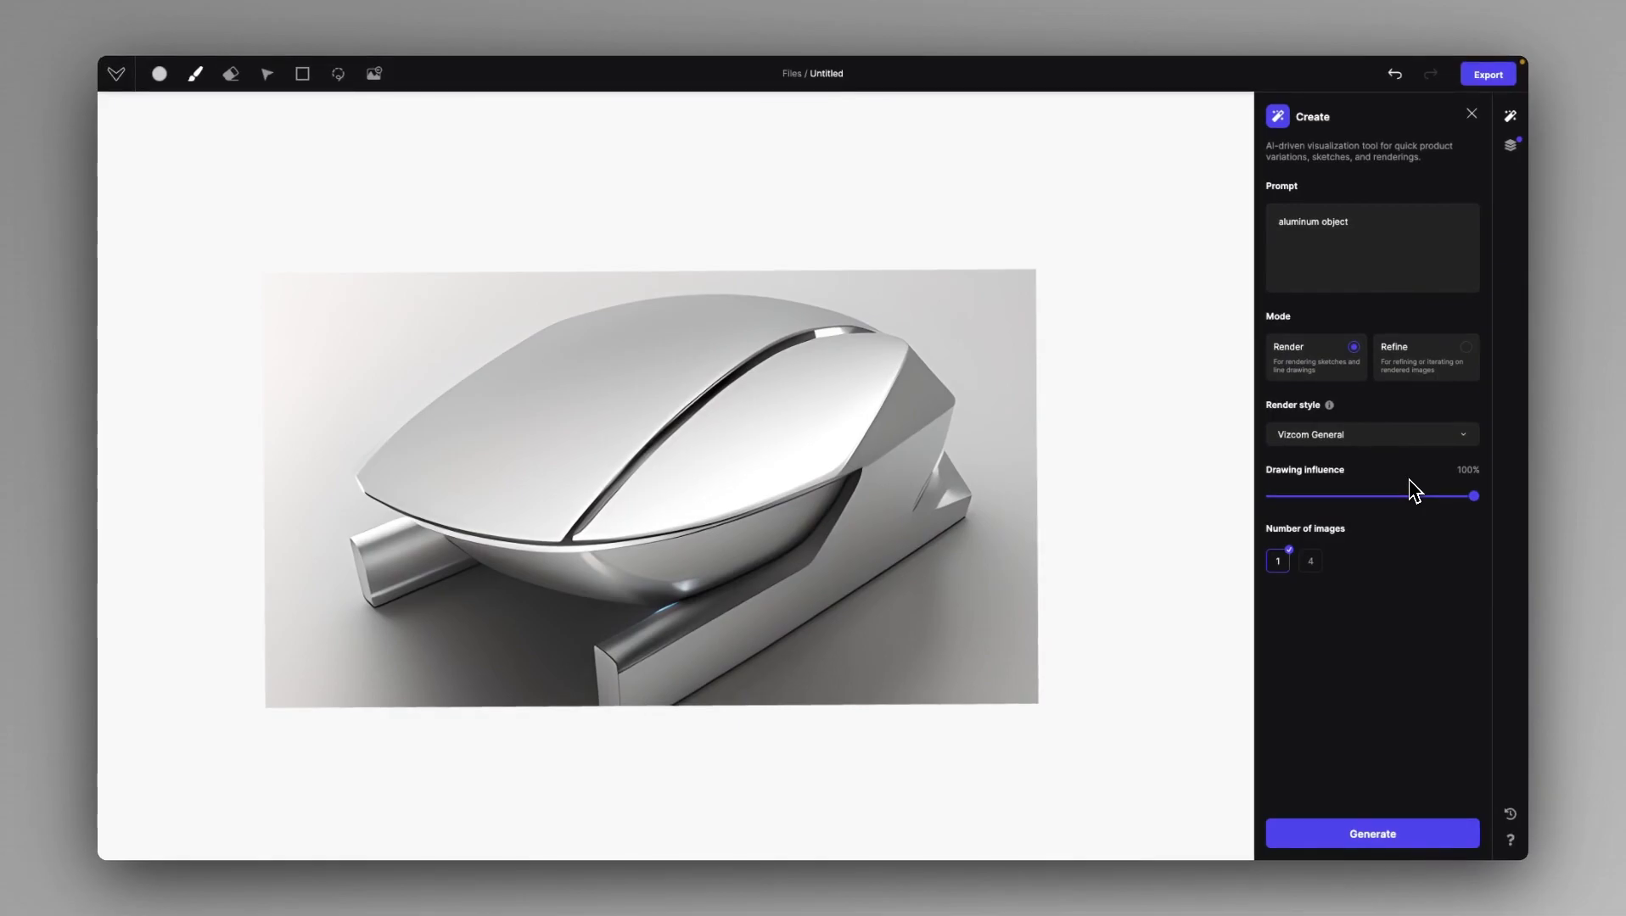
# Replace the prompt with 'silver vehicle concept, by Mercedes' and generate
pyautogui.click(1358, 224)
pyautogui.hotkey('ctrl', 'a')
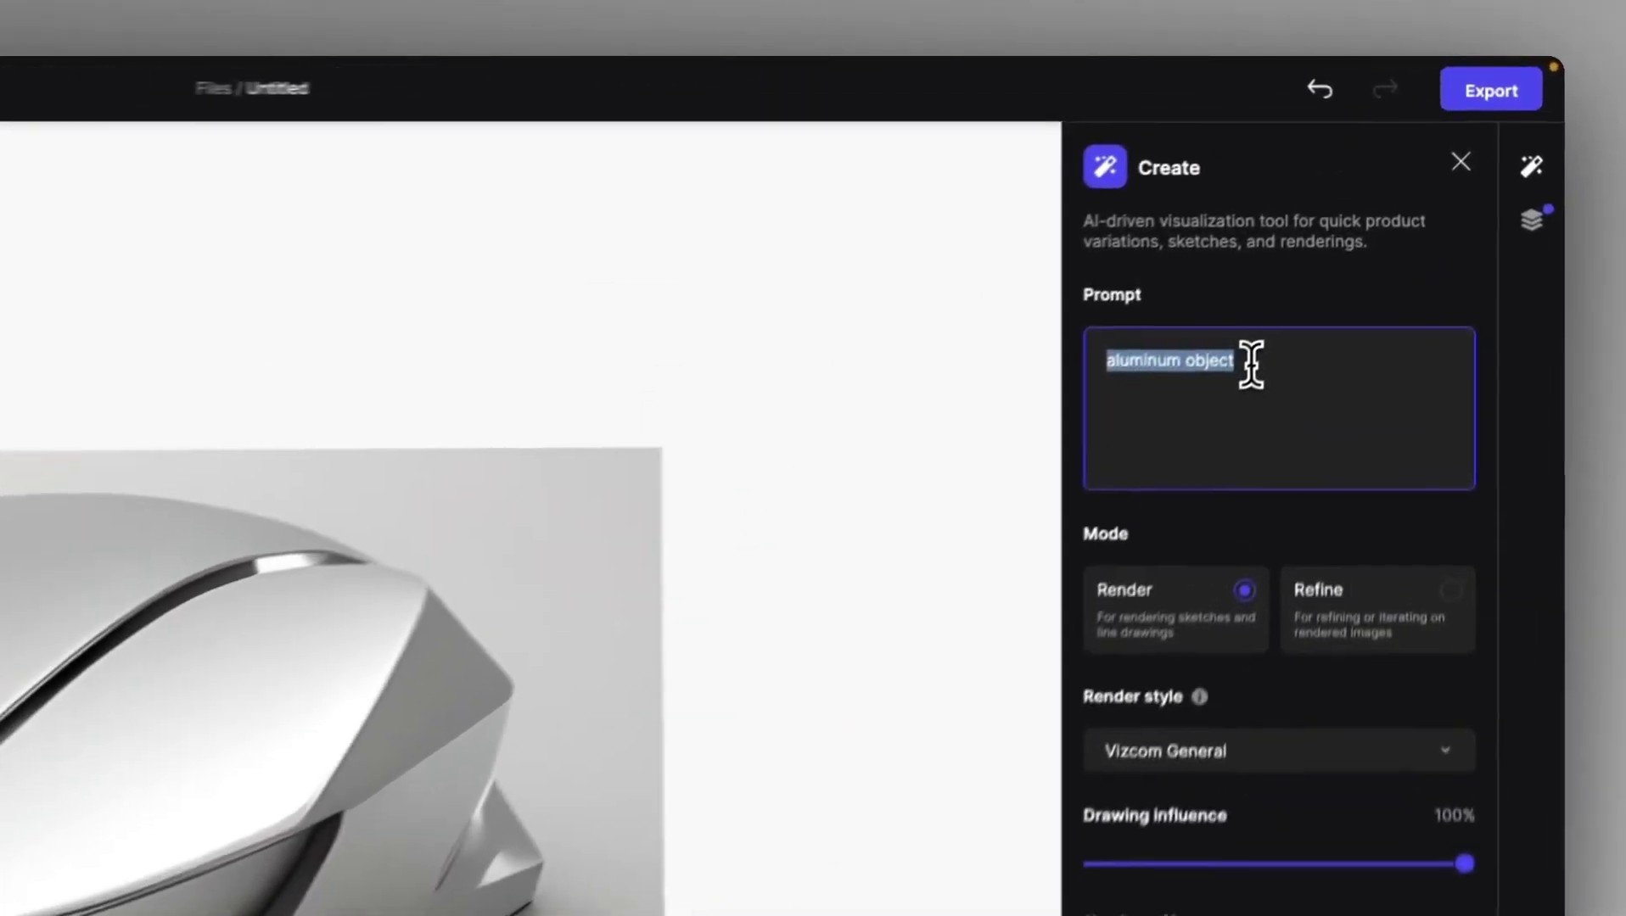
pyautogui.write('silver vehicle con')
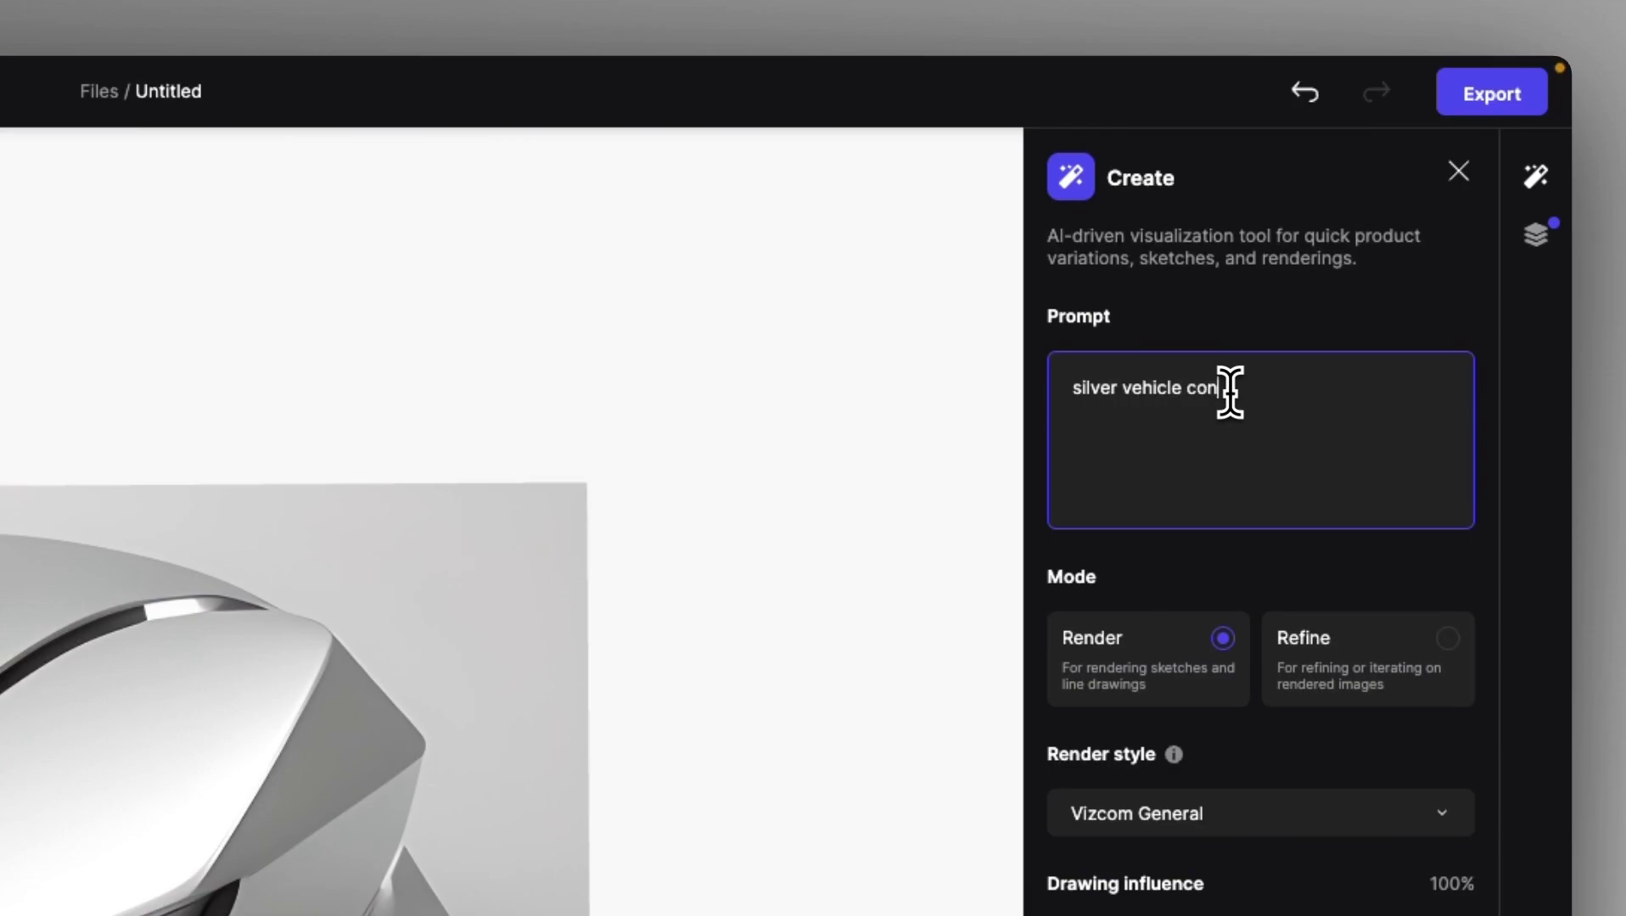
pyautogui.write('cept, by Mercedes')
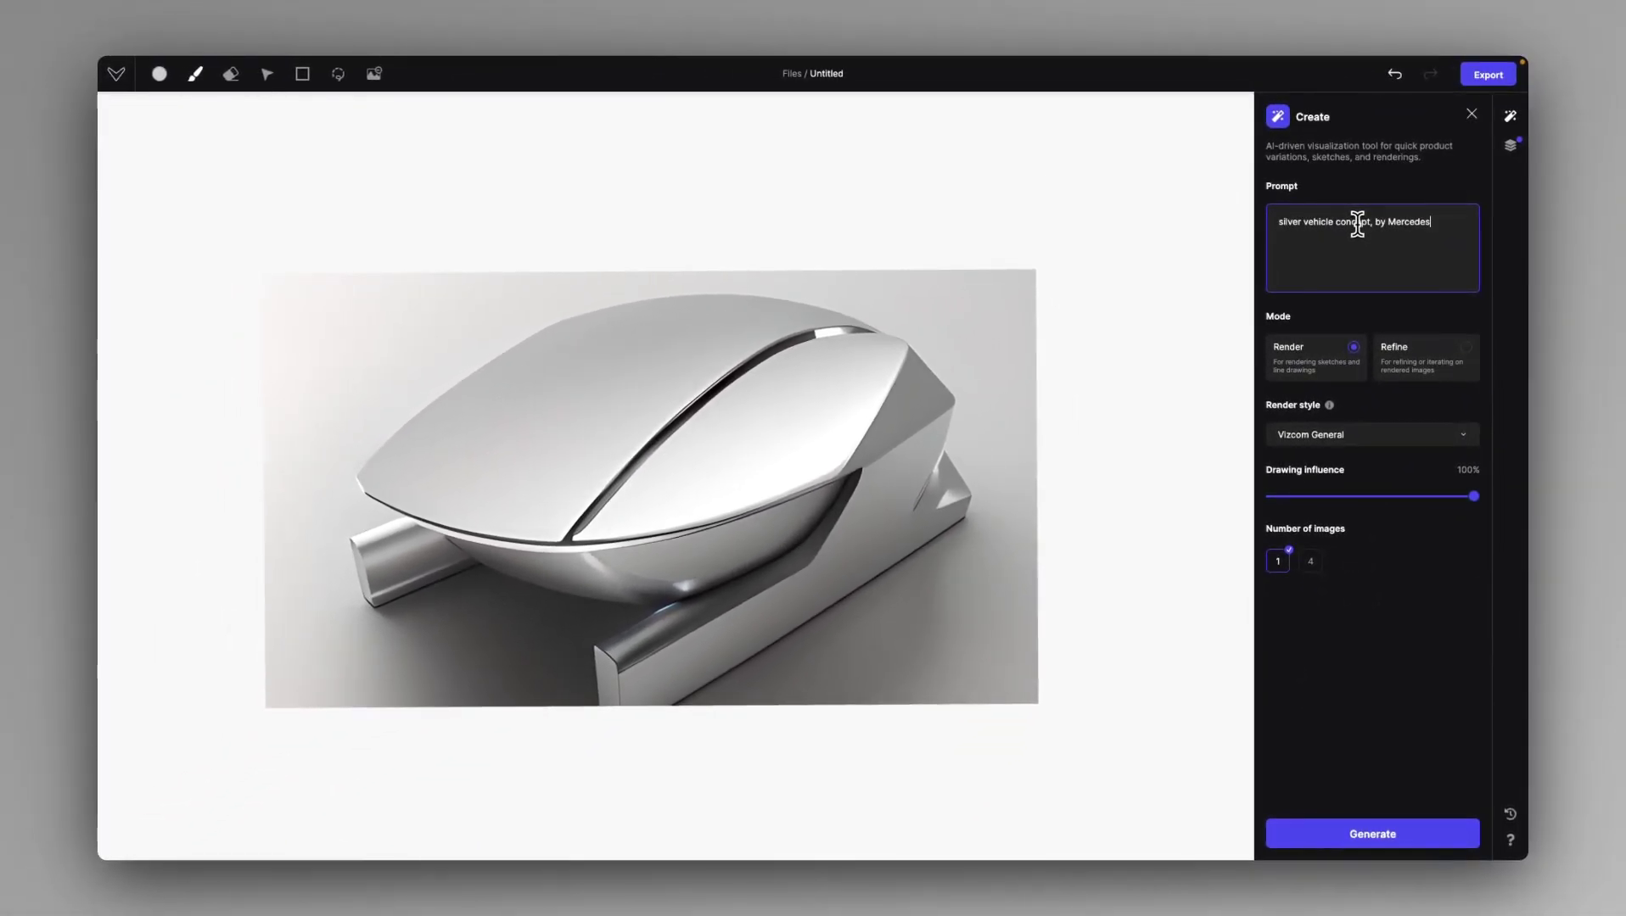
pyautogui.click(1383, 840)
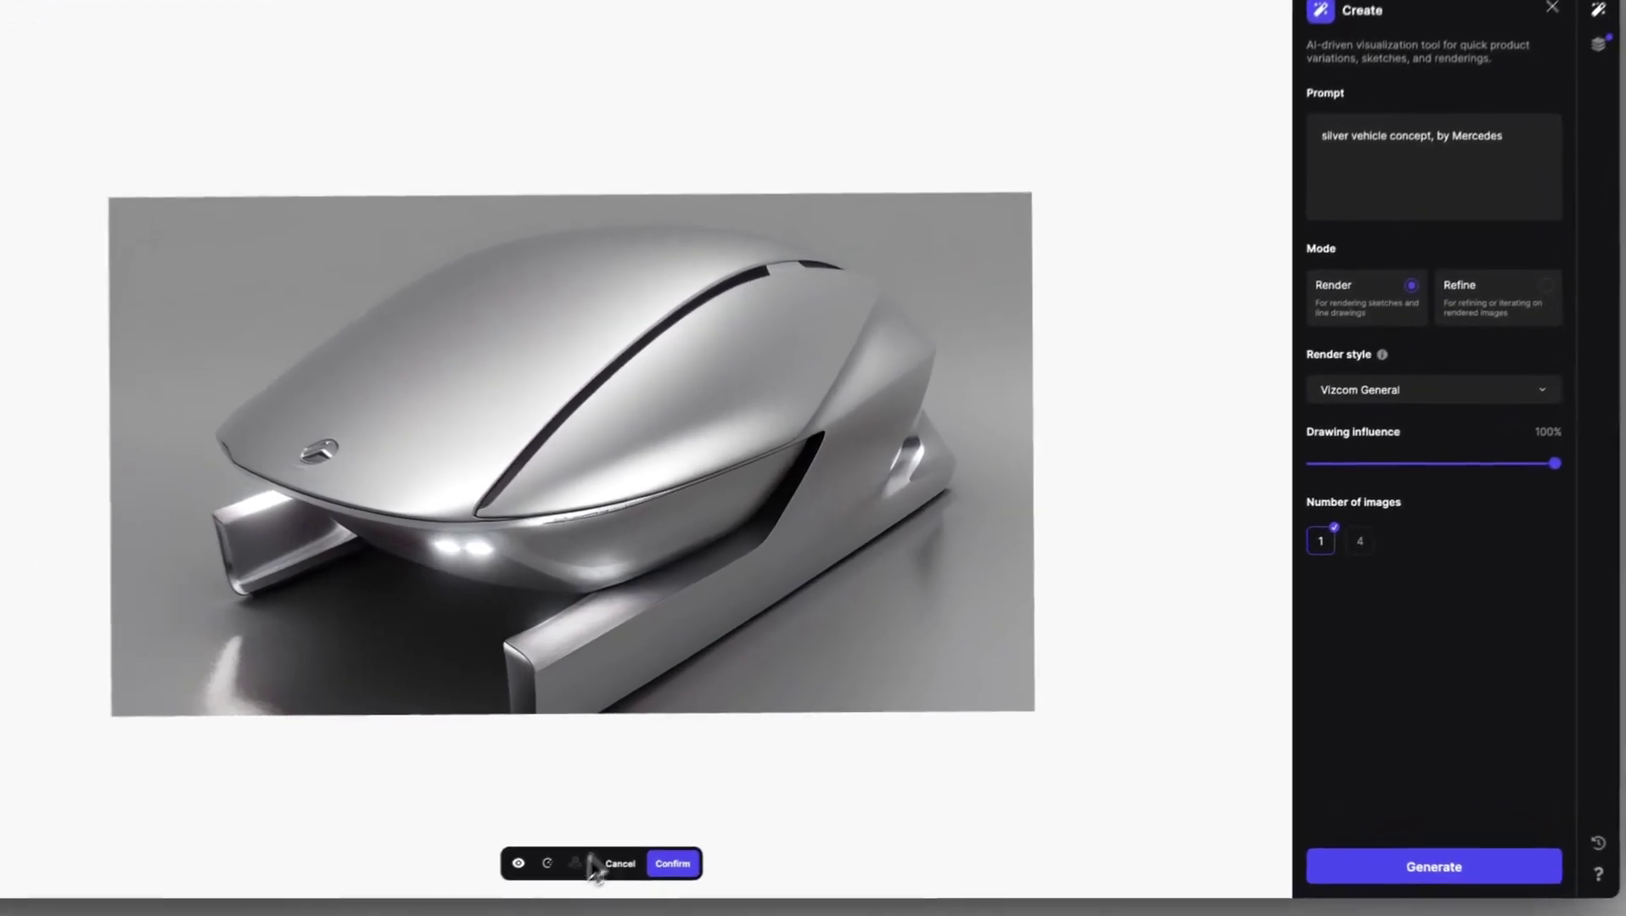
# Generate the silver Mercedes concept at 80% drawing influence
pyautogui.click(1515, 466)
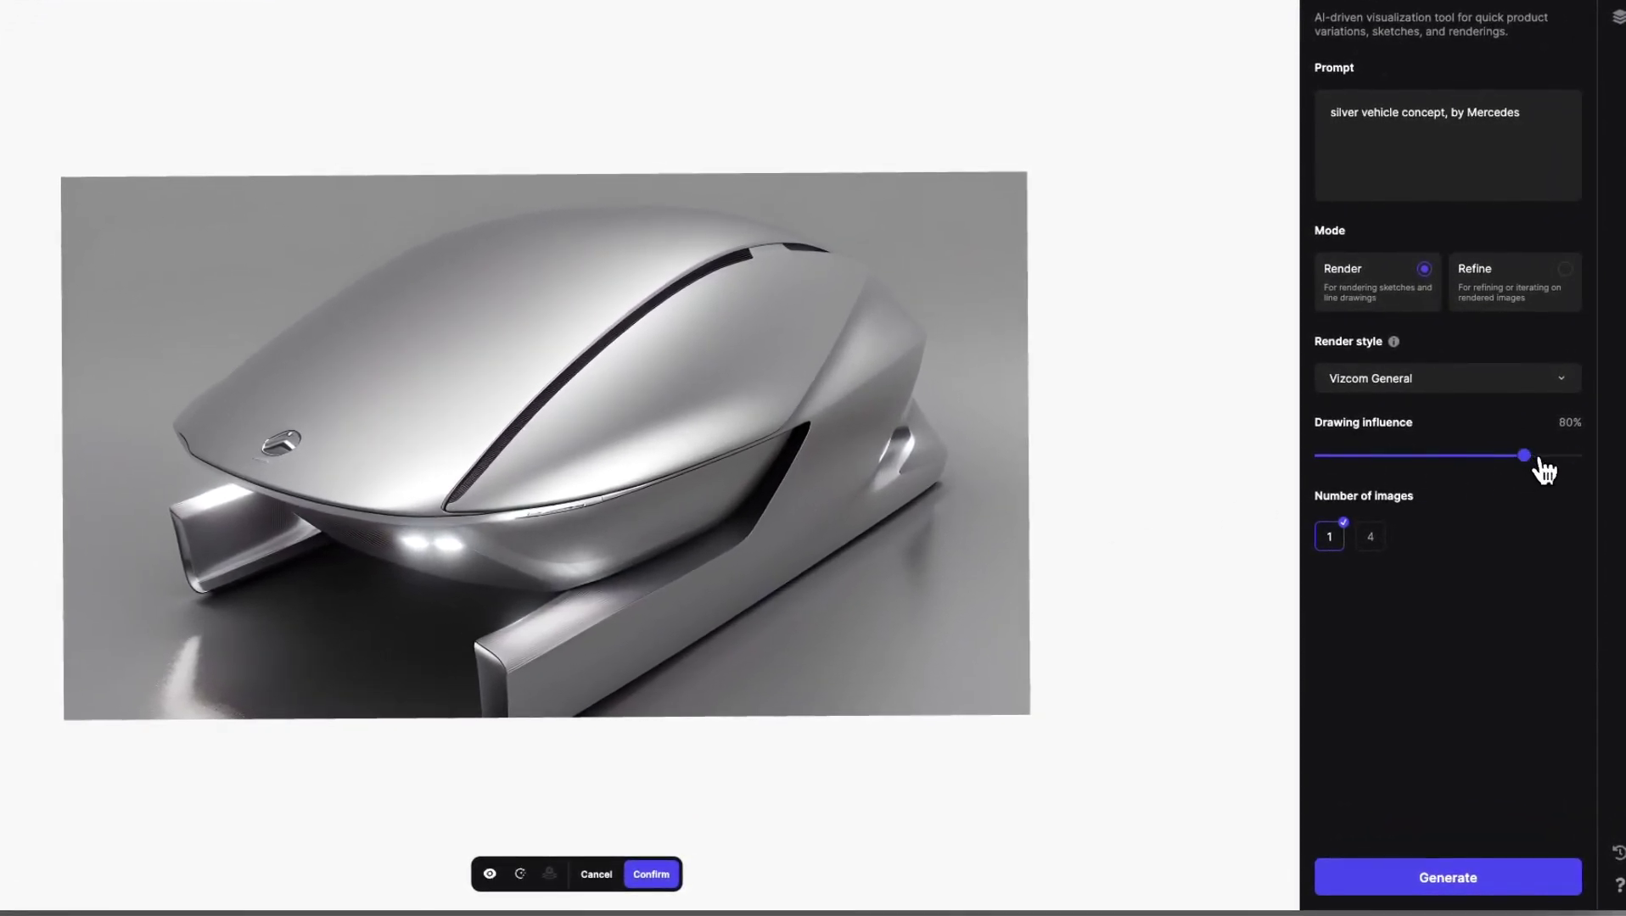
pyautogui.click(1544, 471)
pyautogui.click(1454, 882)
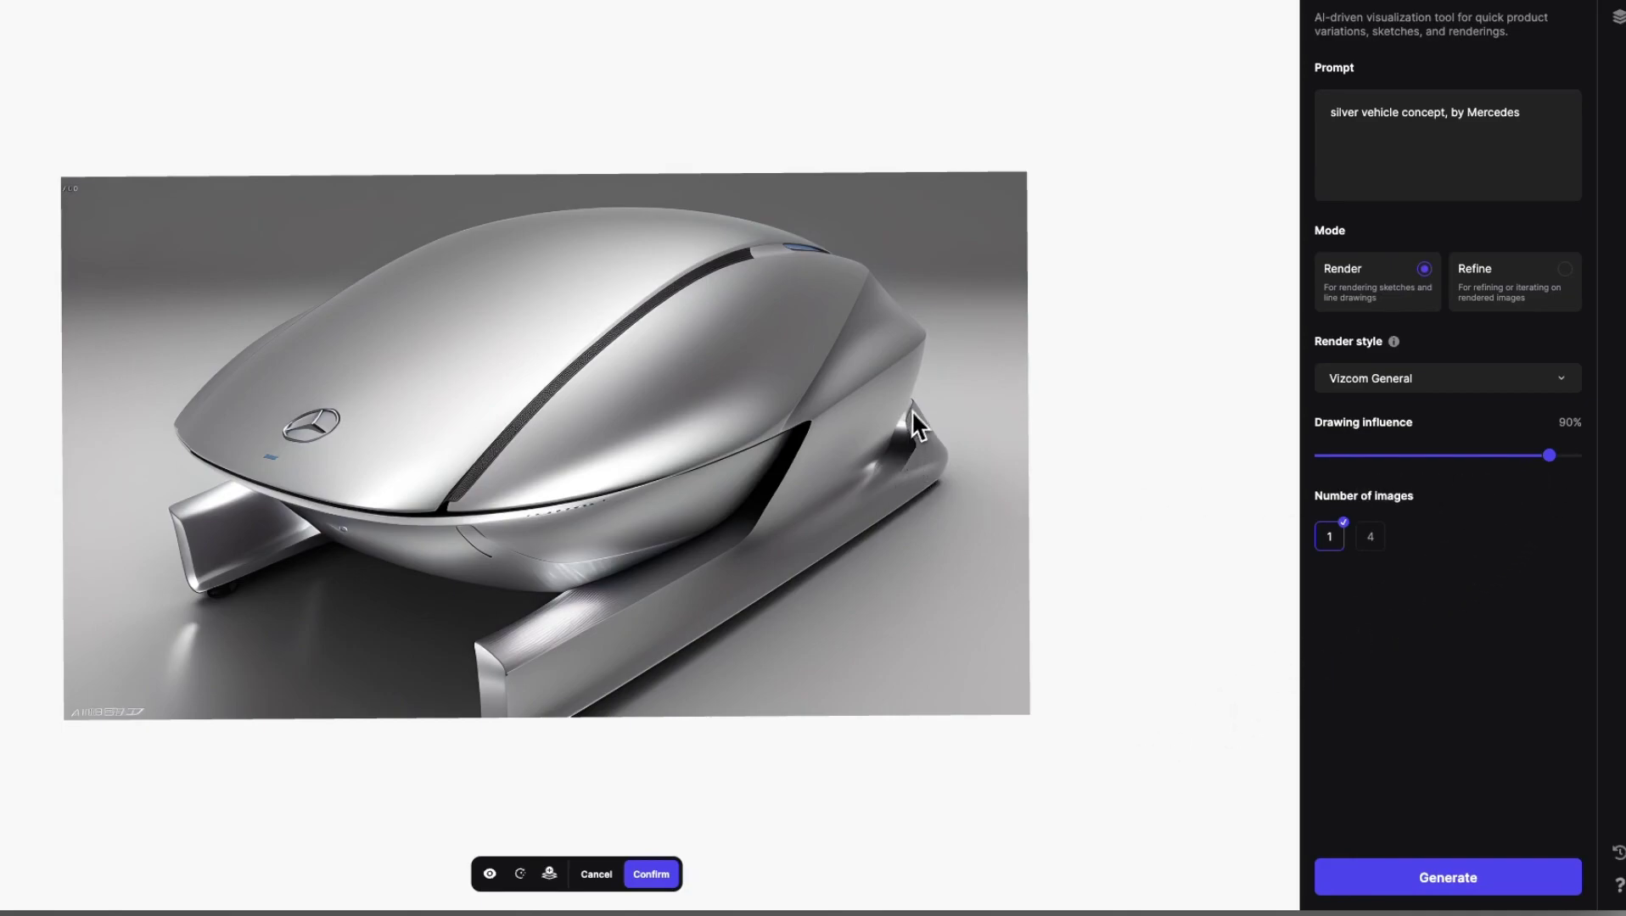
pyautogui.moveTo(1548, 455); pyautogui.dragTo(1528, 456)
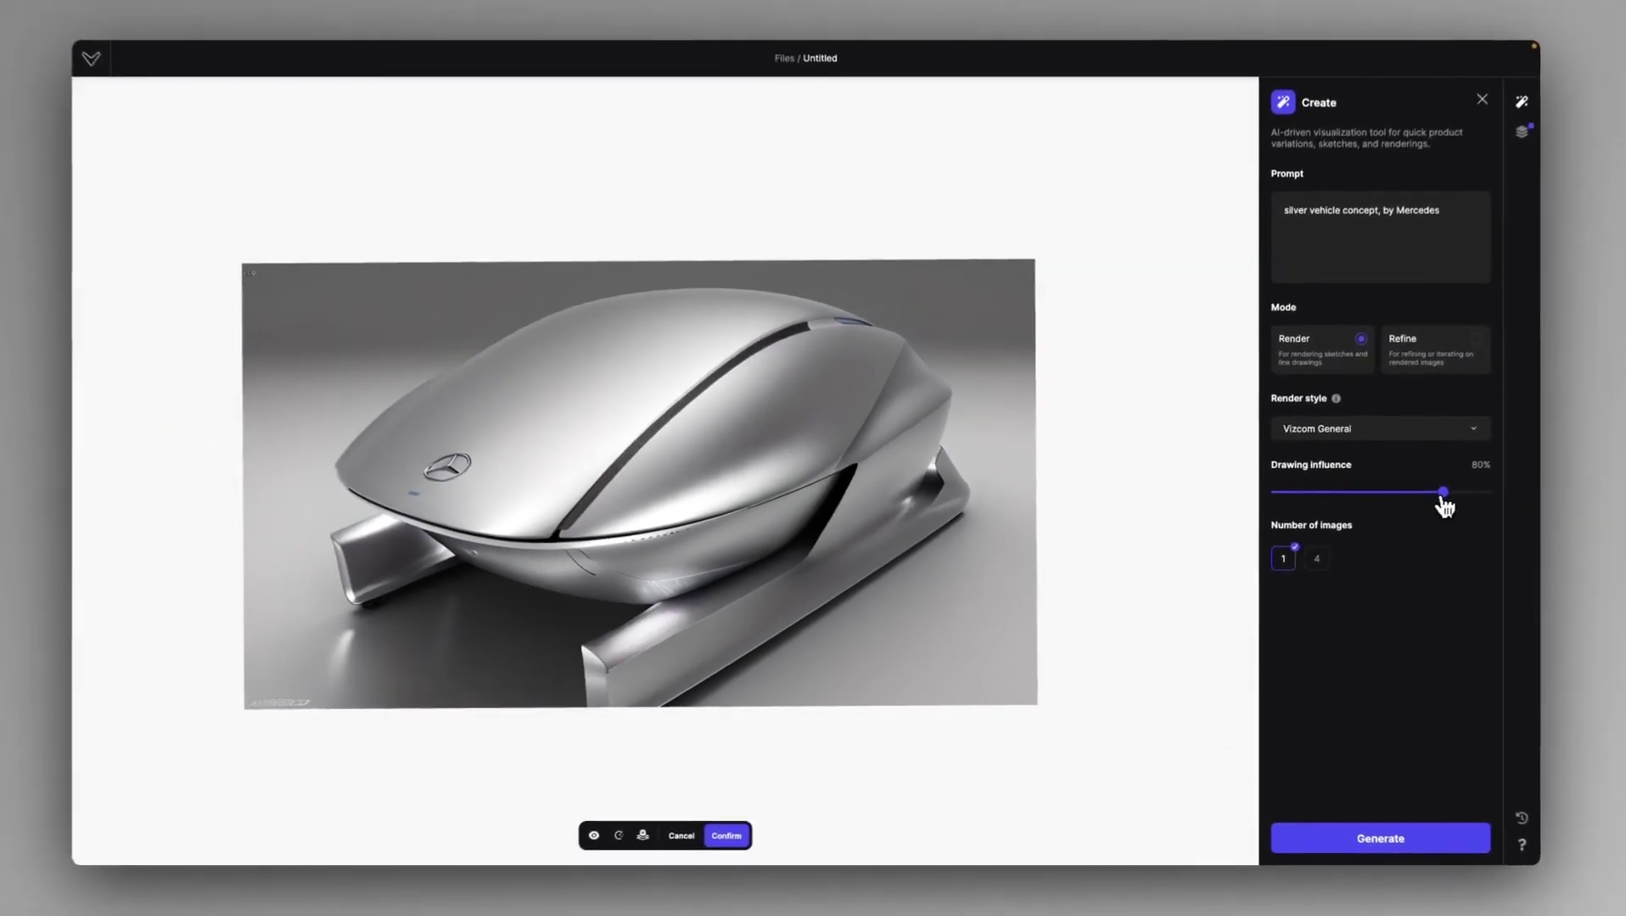
pyautogui.click(1453, 881)
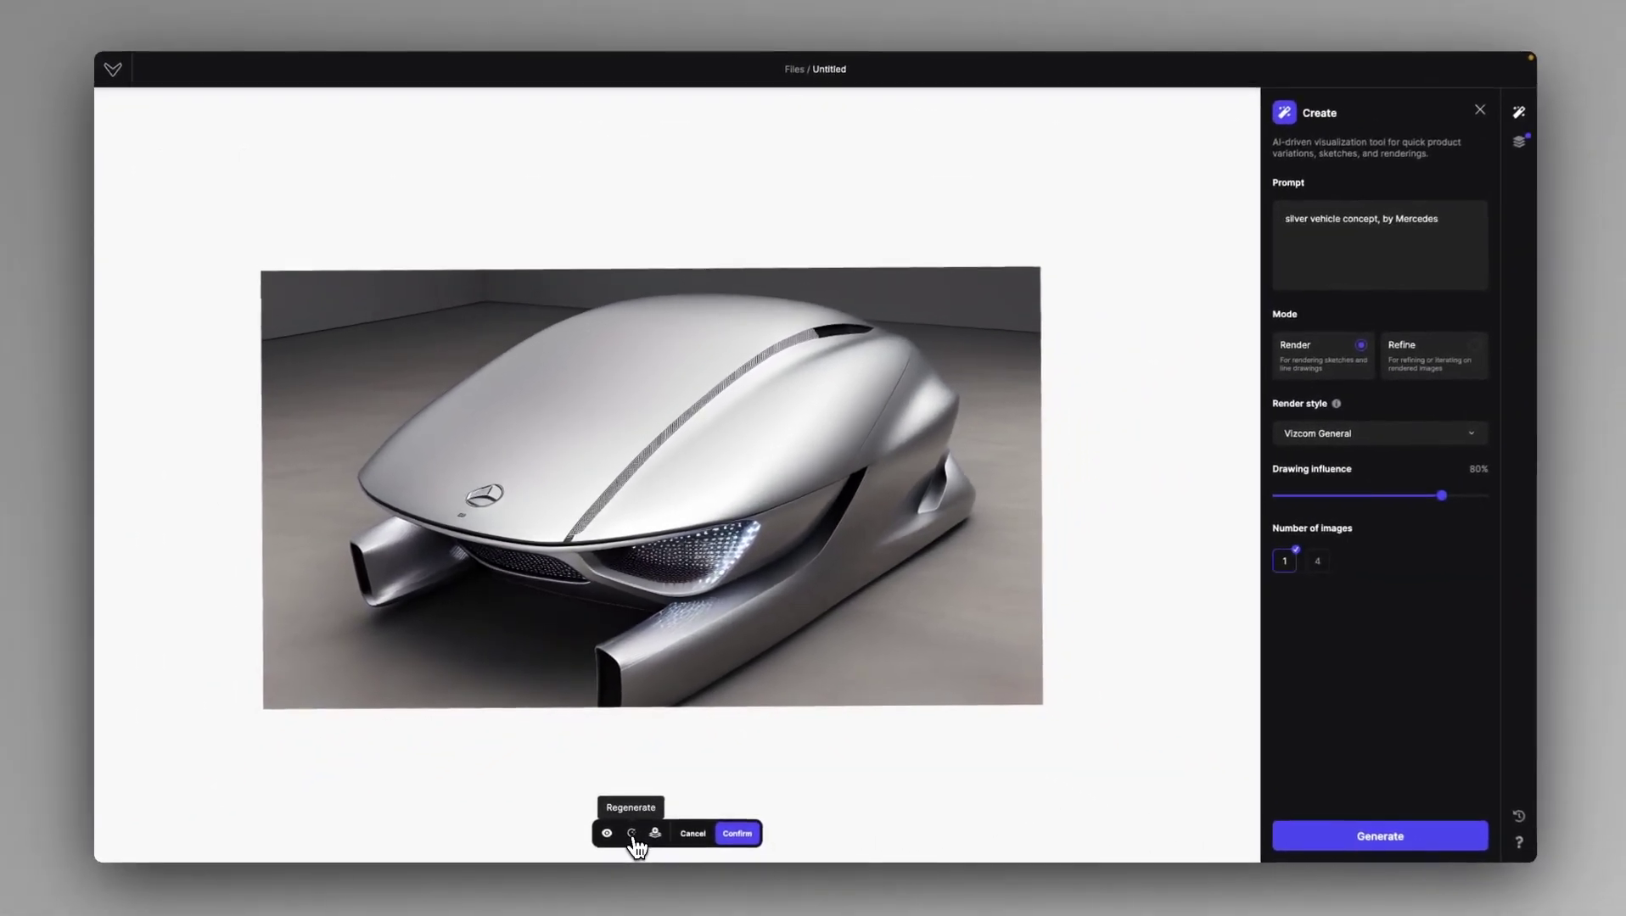
# Regenerate for a new vehicle variant and compare it with the original canvas
pyautogui.click(631, 834)
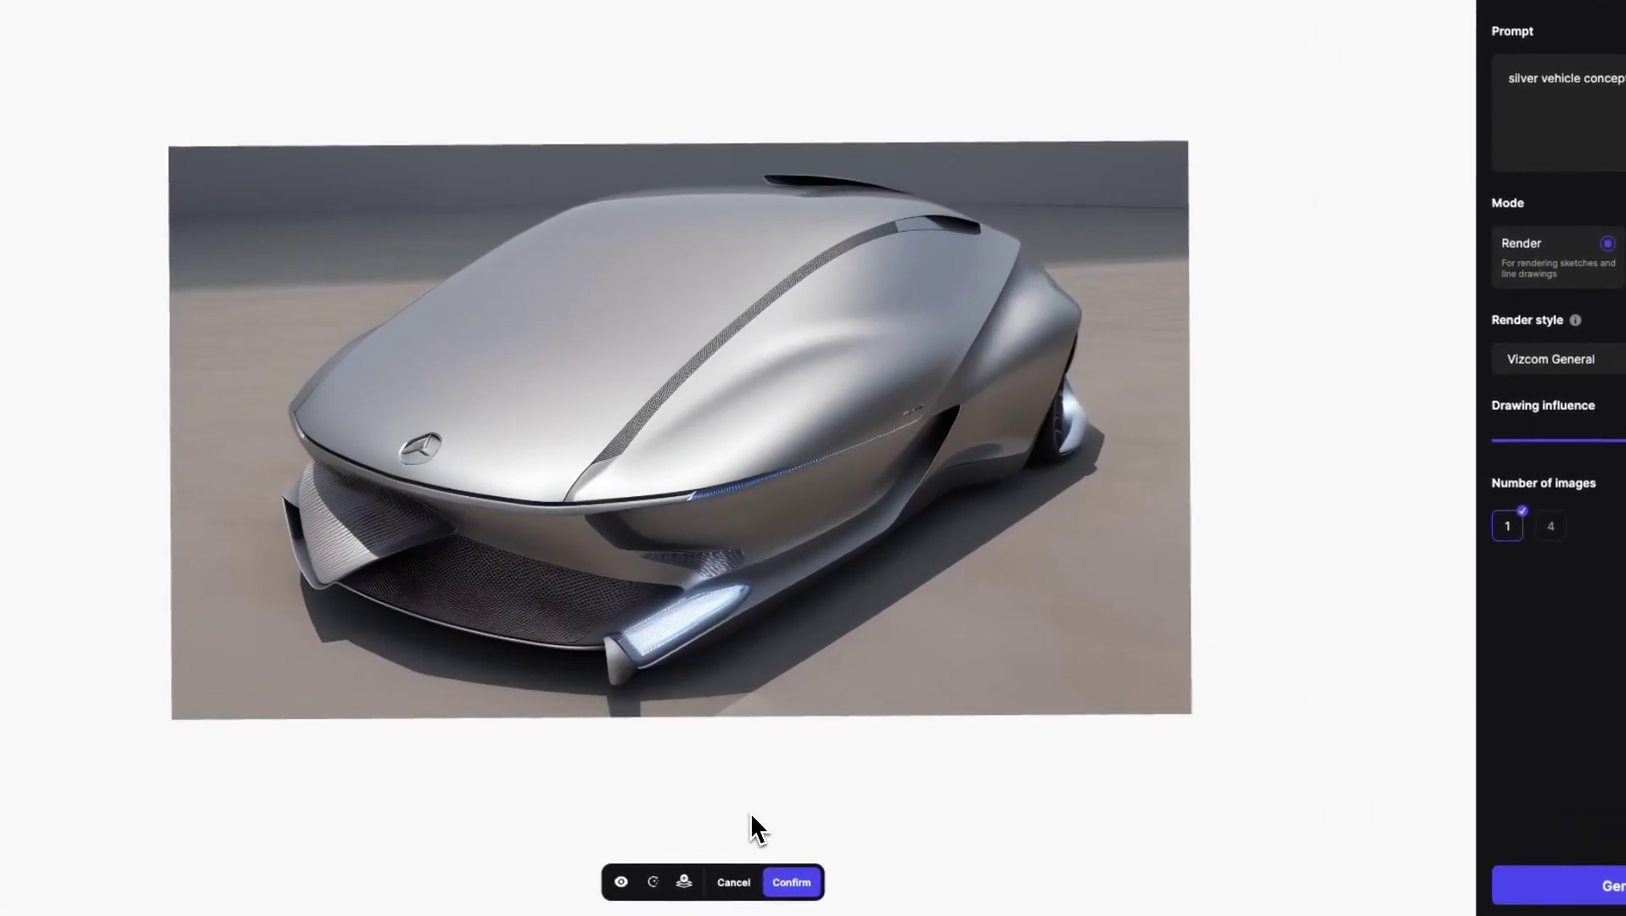
pyautogui.click(622, 884)
pyautogui.click(621, 884)
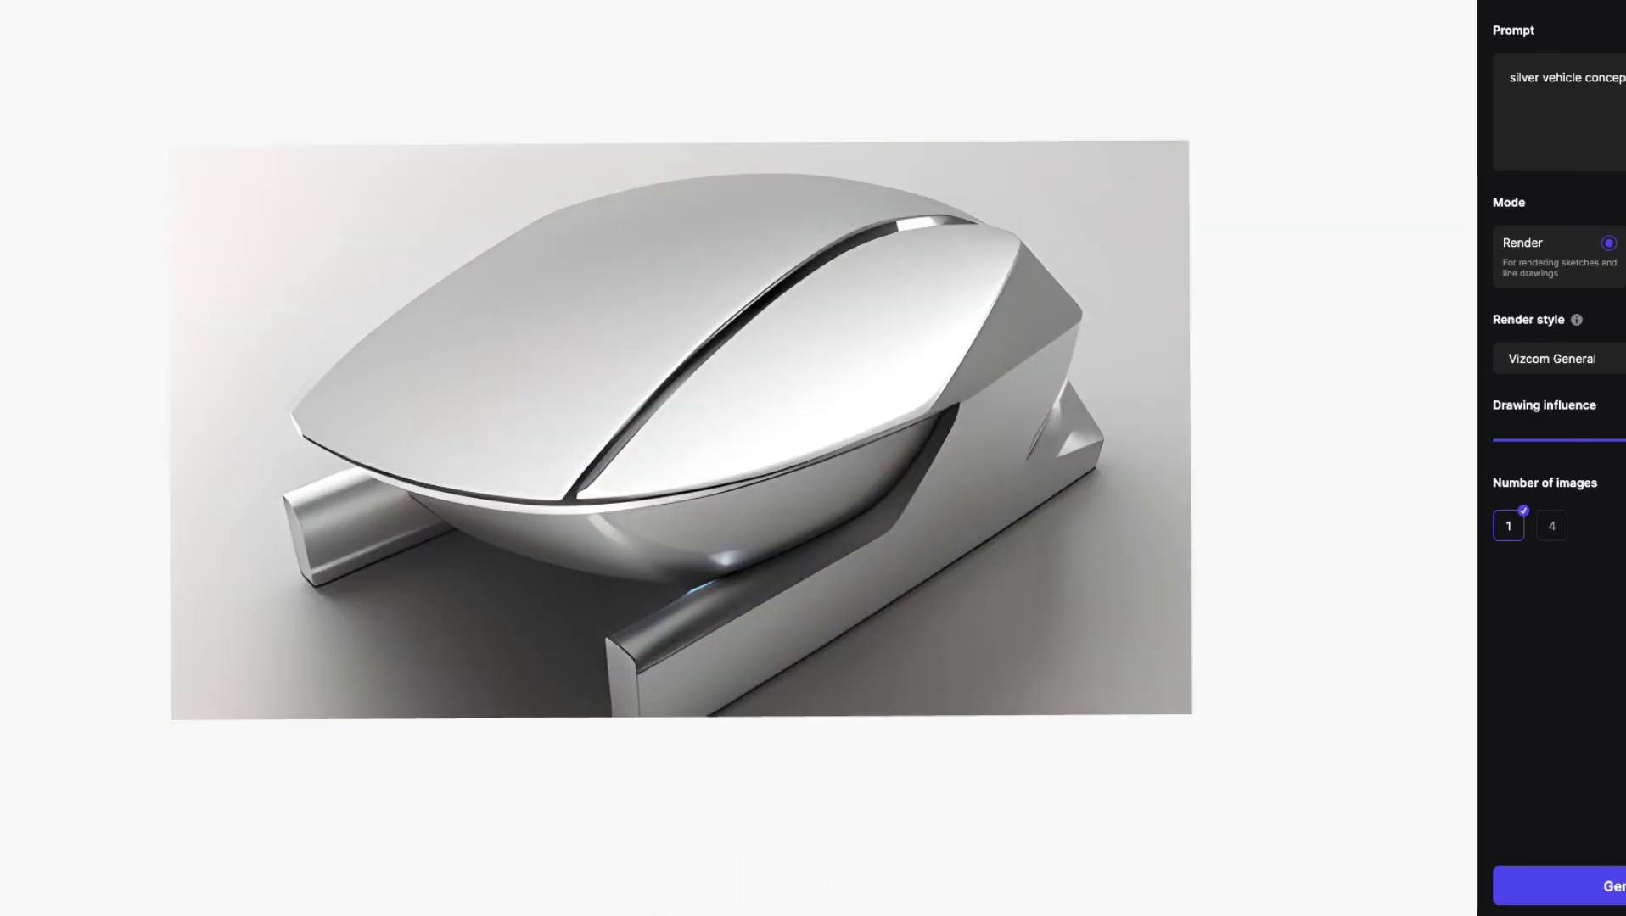
# Generate and regenerate silver Mercedes variants at 50% drawing influence
pyautogui.click(1595, 886)
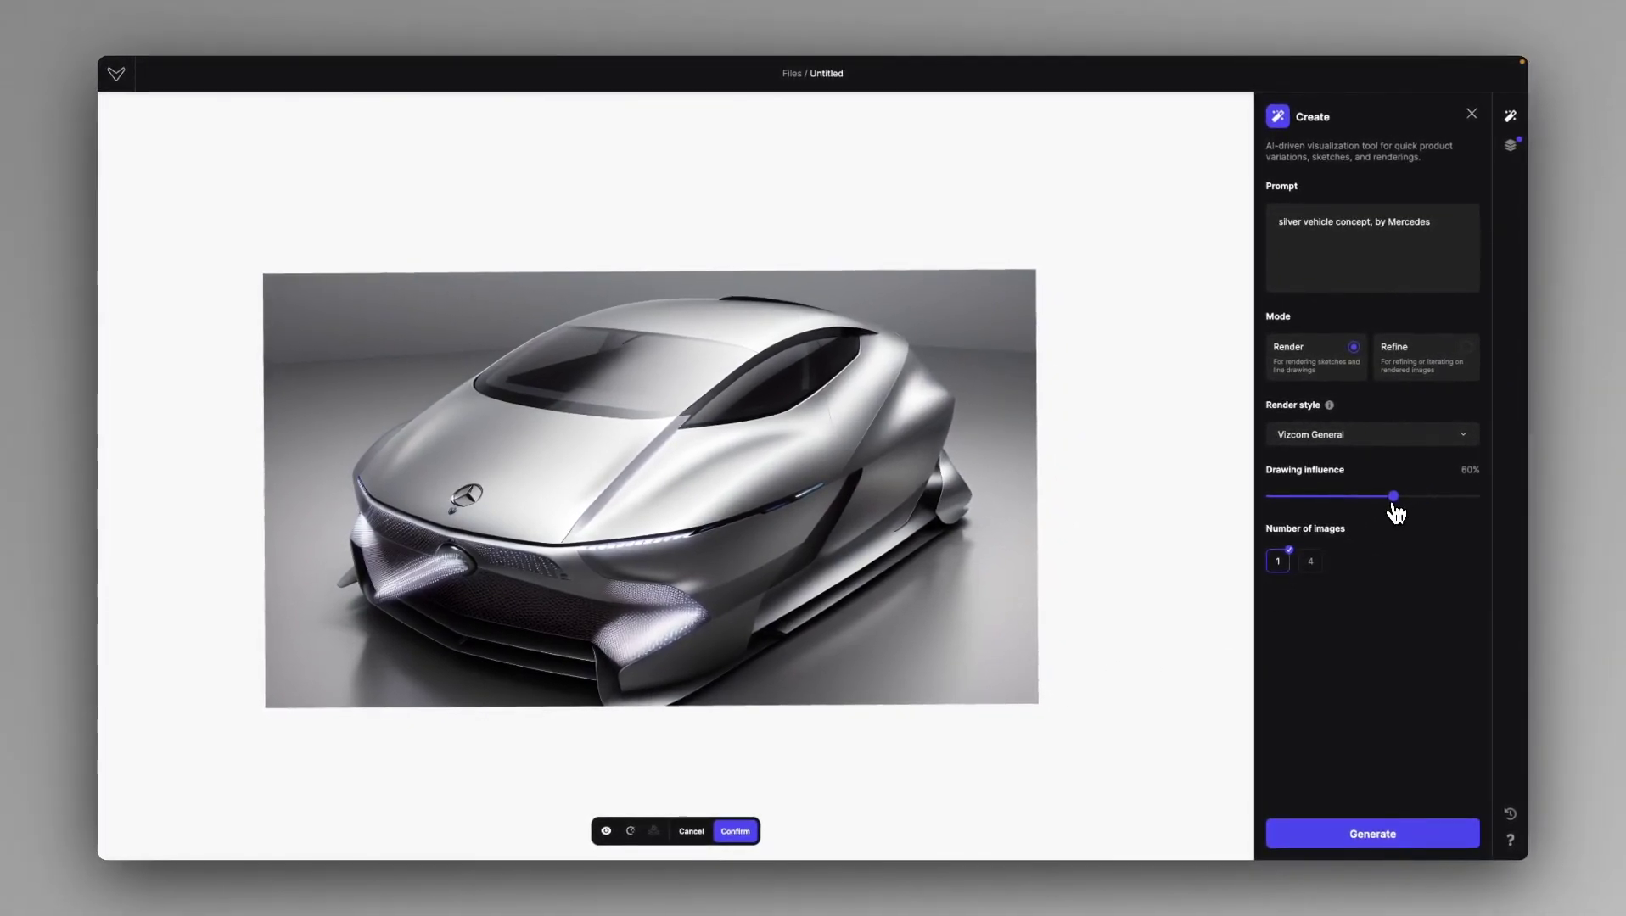
pyautogui.click(630, 833)
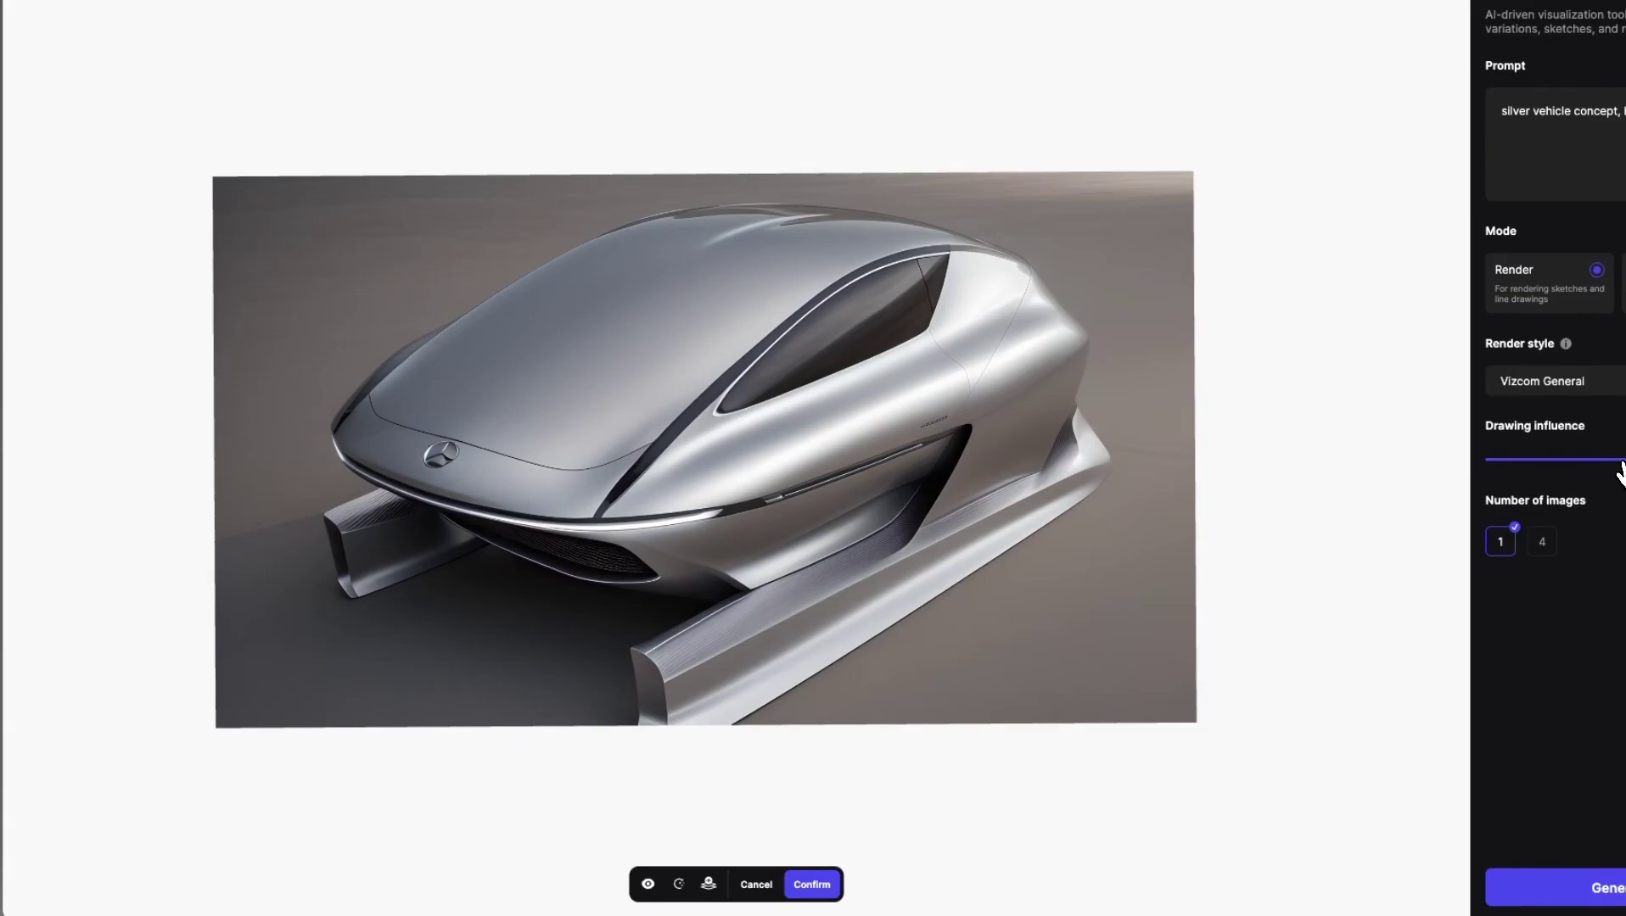
pyautogui.moveTo(1618, 474)
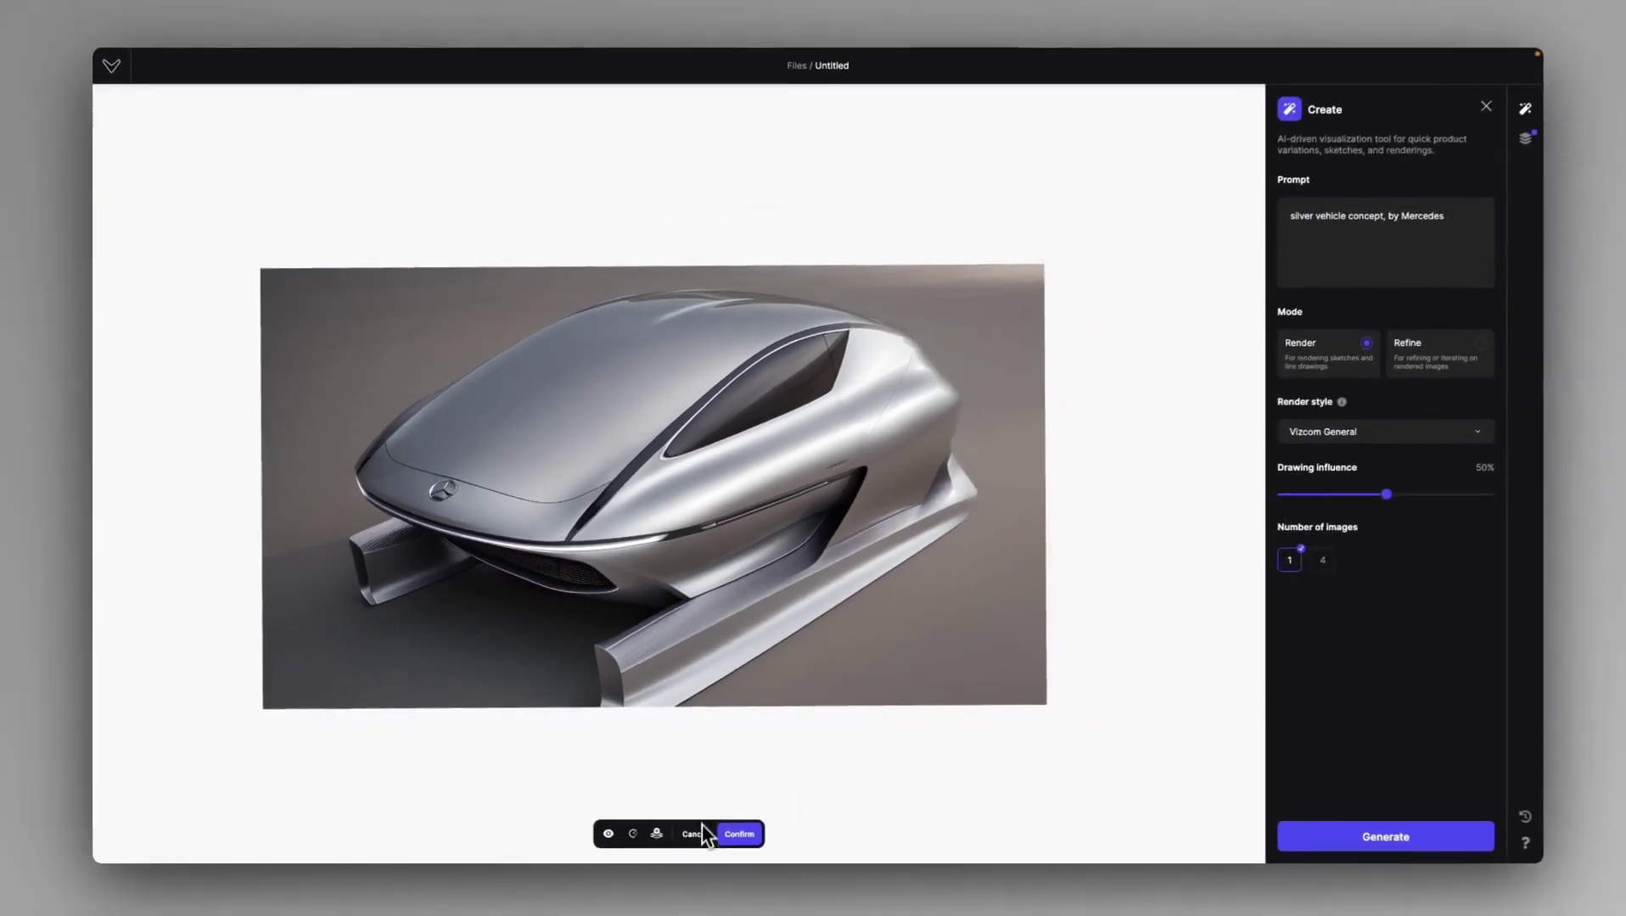
# Regenerate, compare with the original sketch, then render again at 60% drawing influence
pyautogui.click(679, 884)
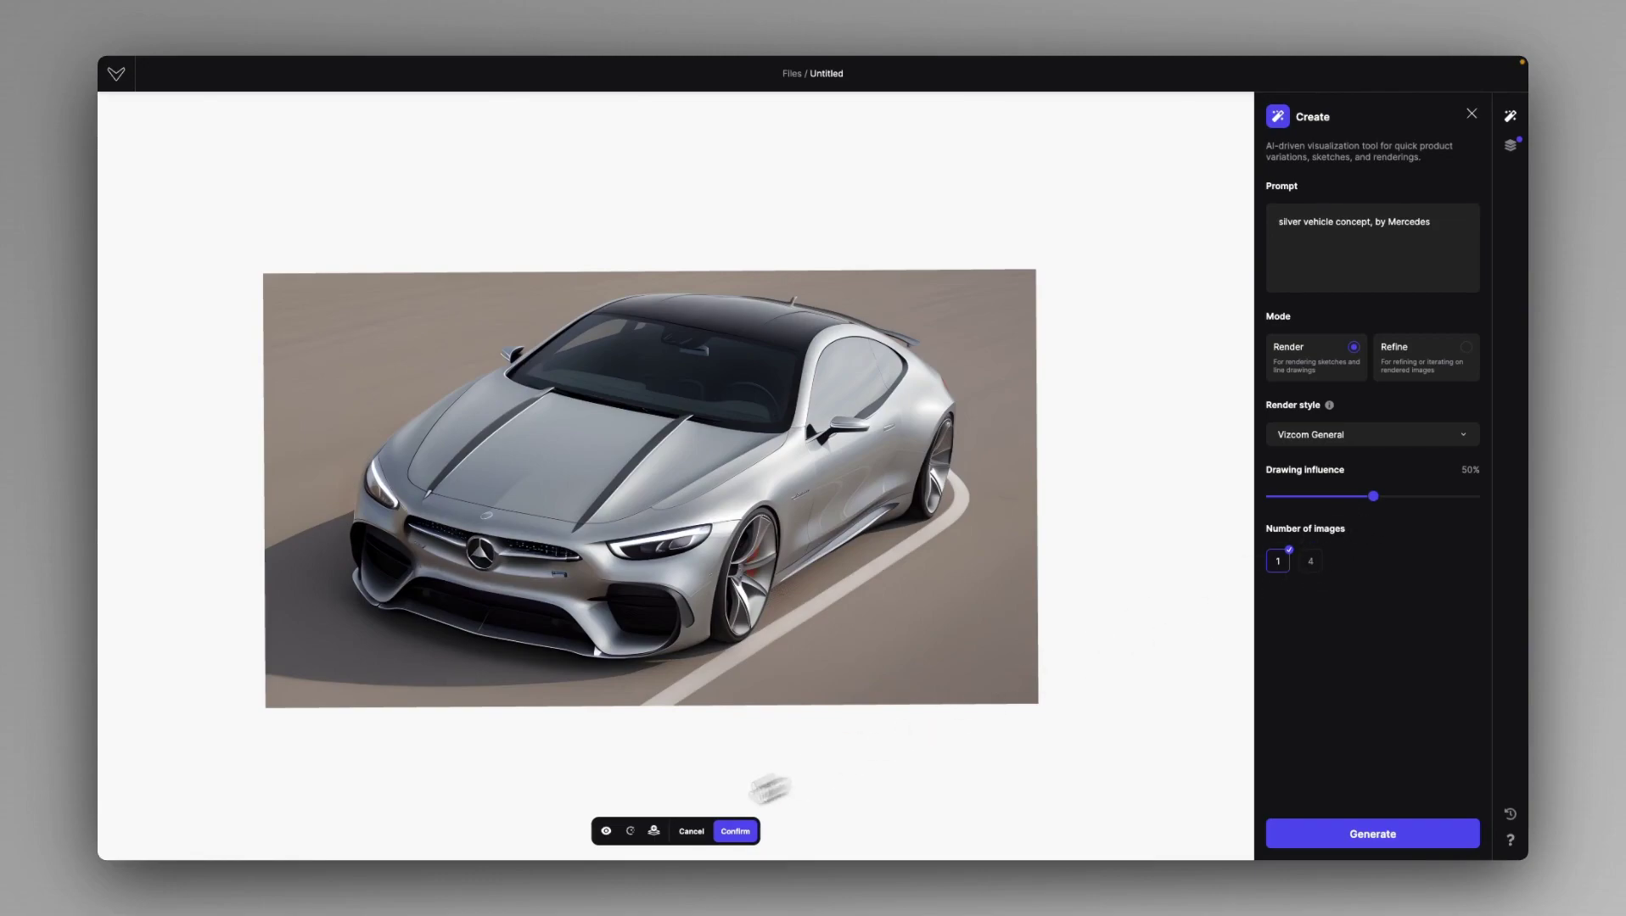
pyautogui.click(635, 832)
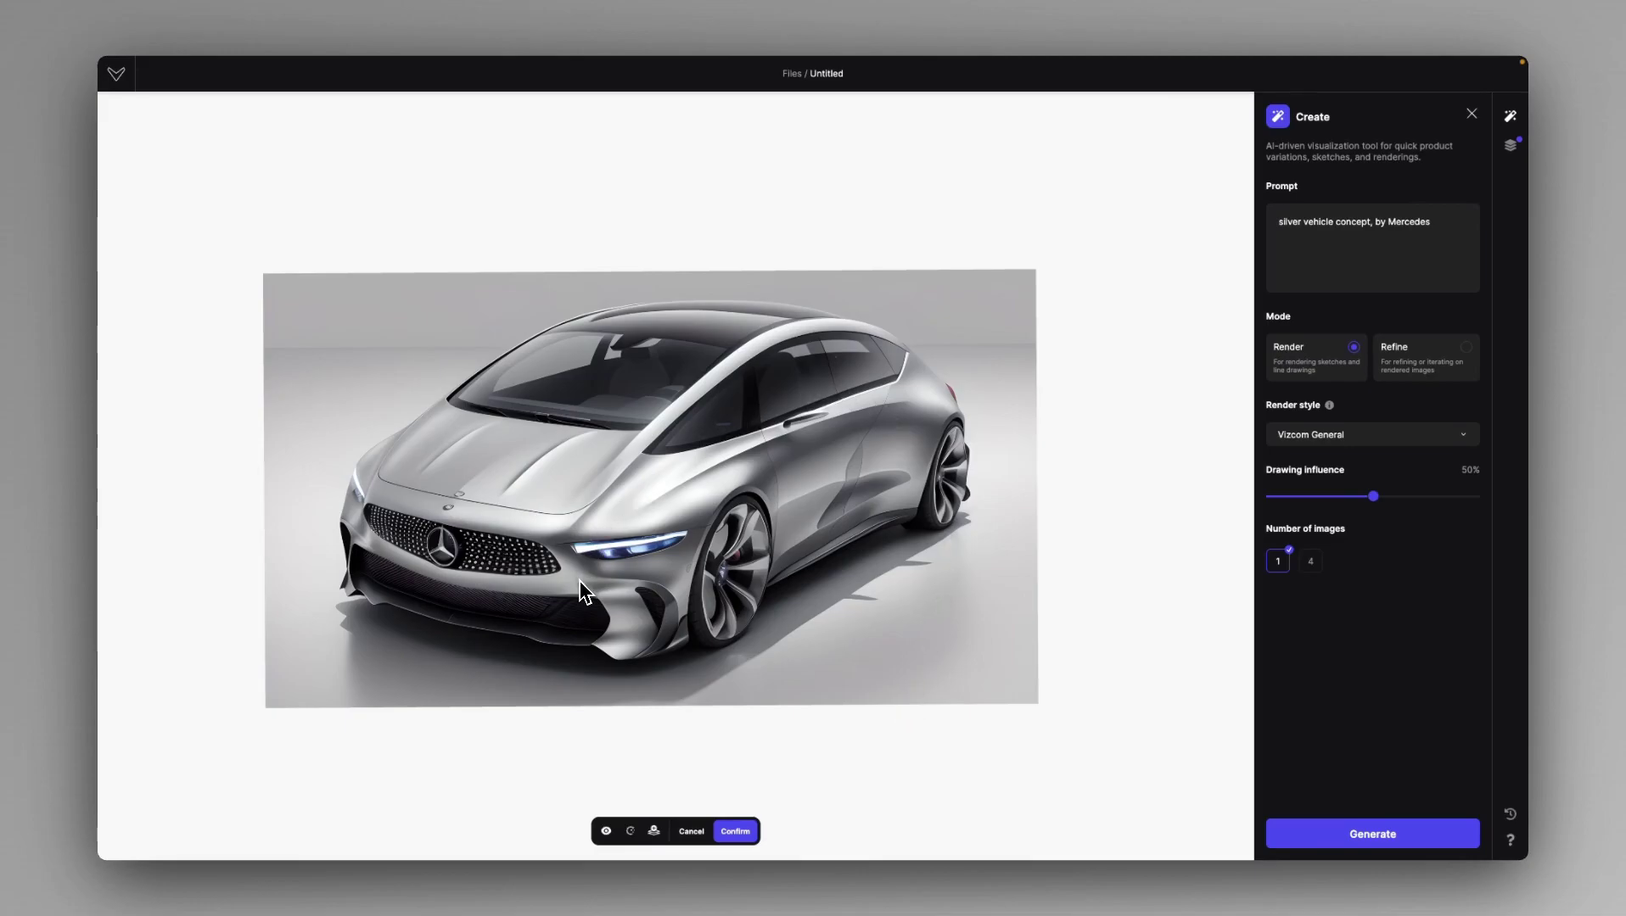
pyautogui.click(607, 832)
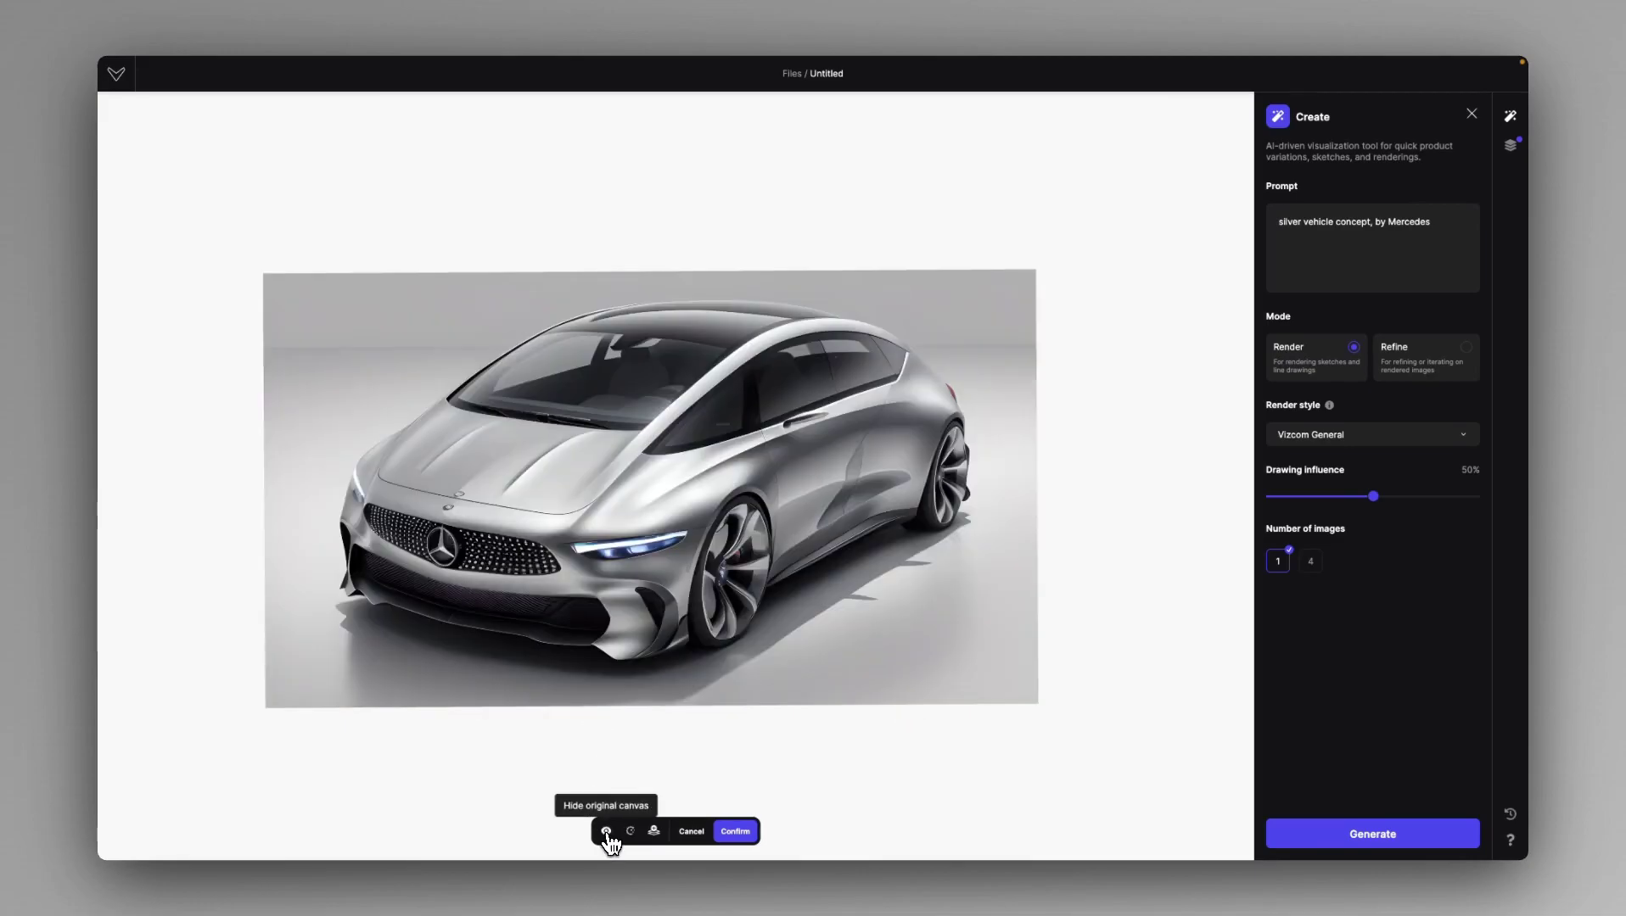
pyautogui.moveTo(1377, 499); pyautogui.dragTo(1395, 499)
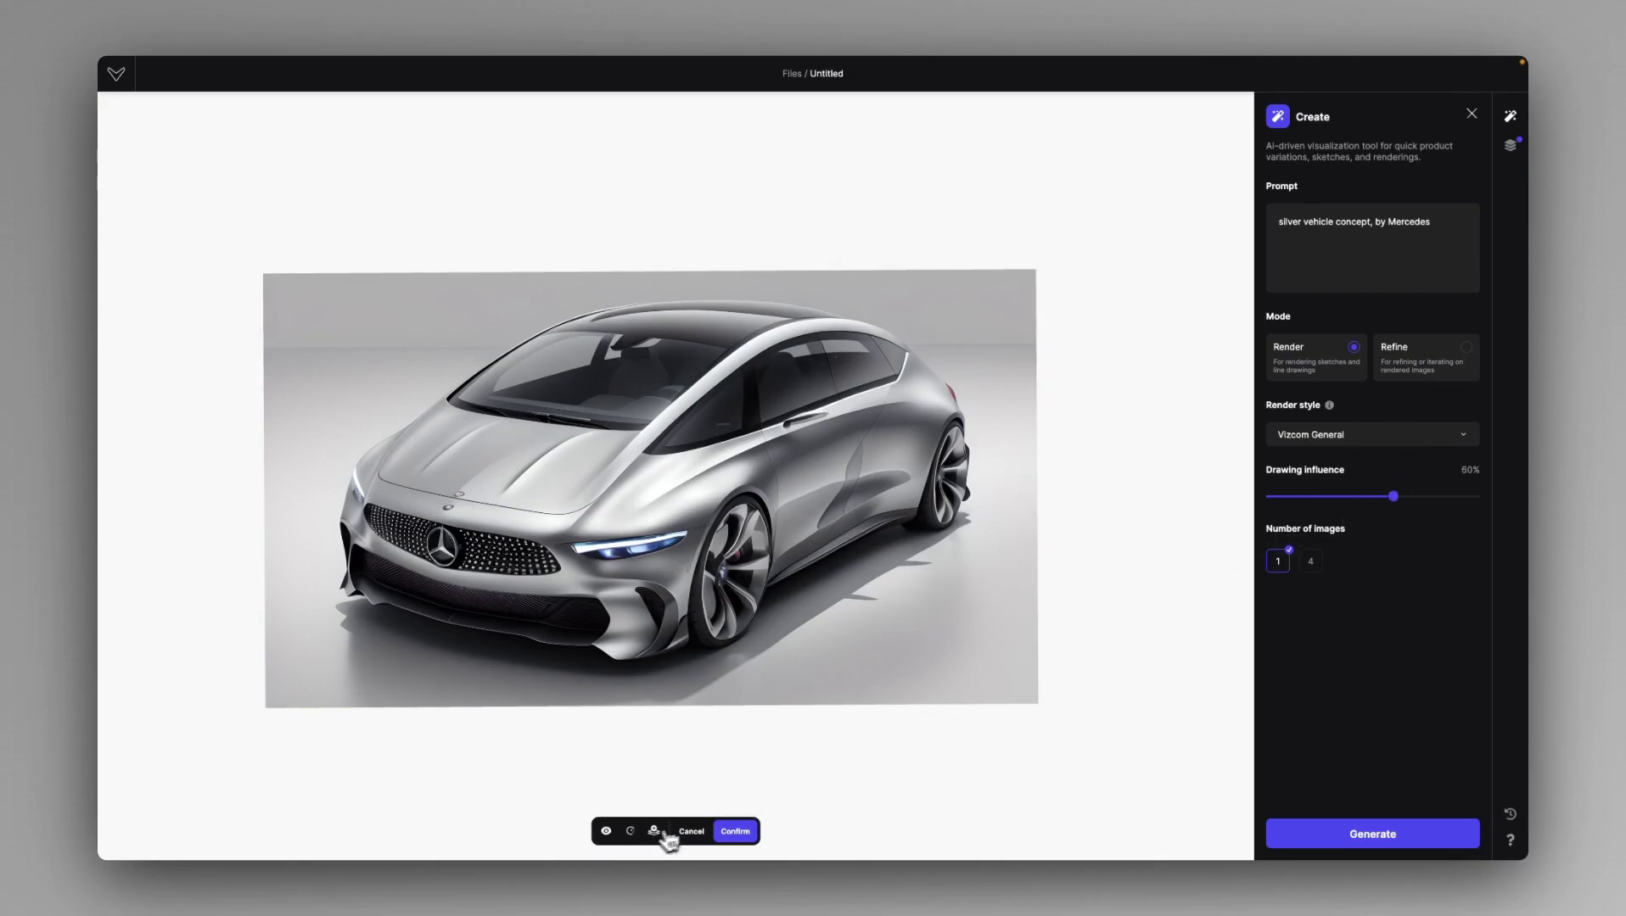
pyautogui.press('super+Return')
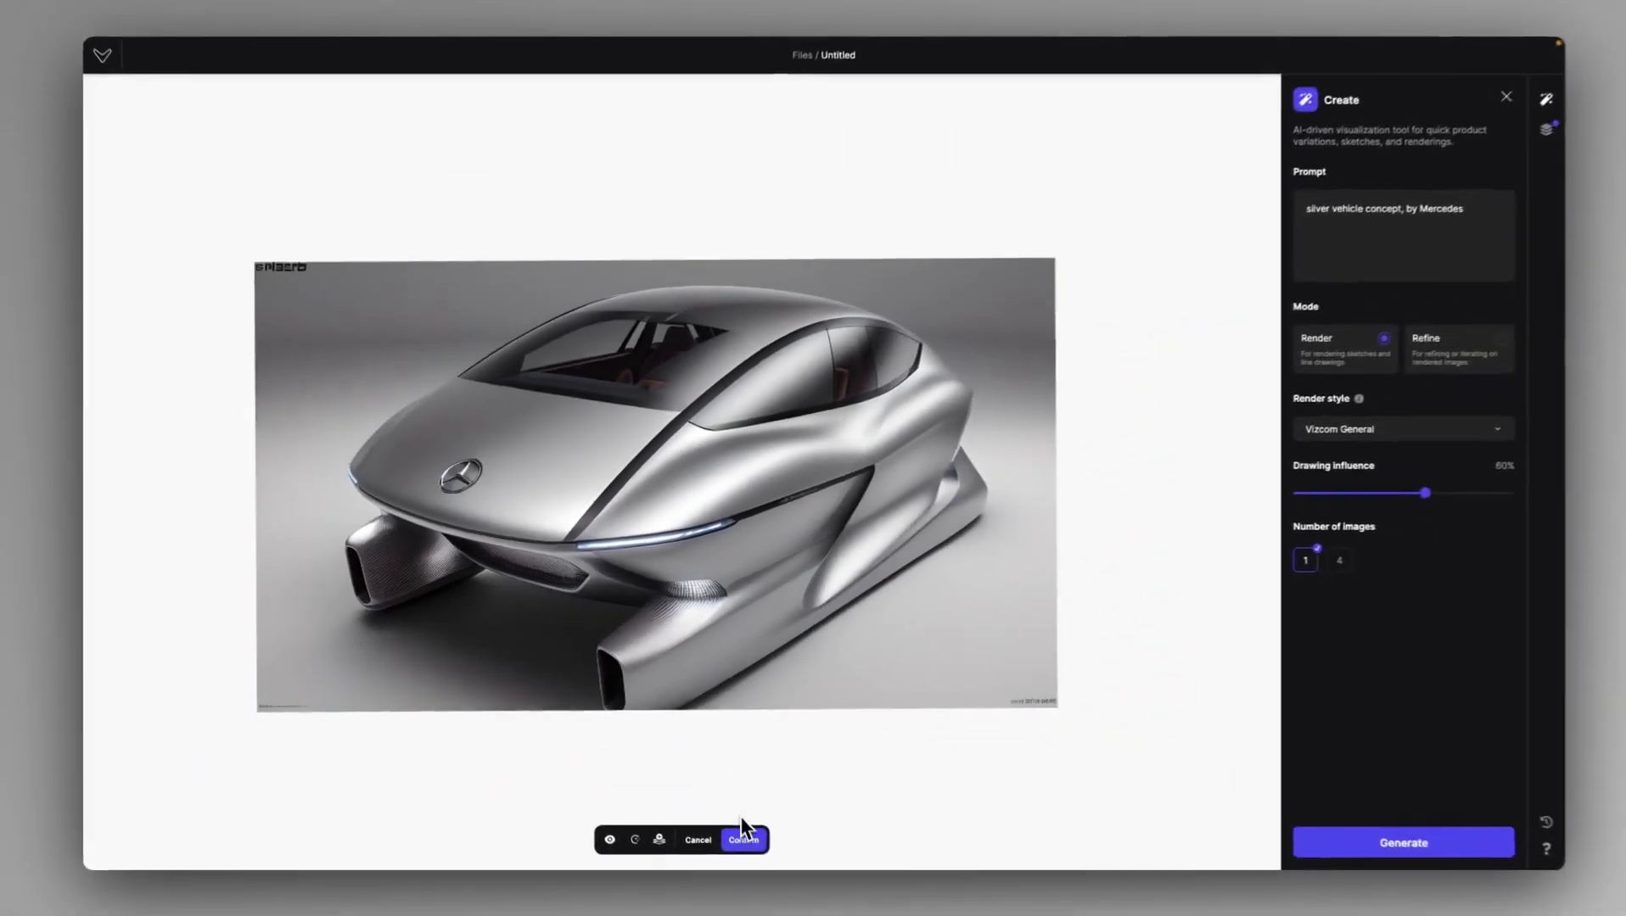
# Accept the silver concept render and add a new empty layer with black as the paint colour
pyautogui.click(746, 830)
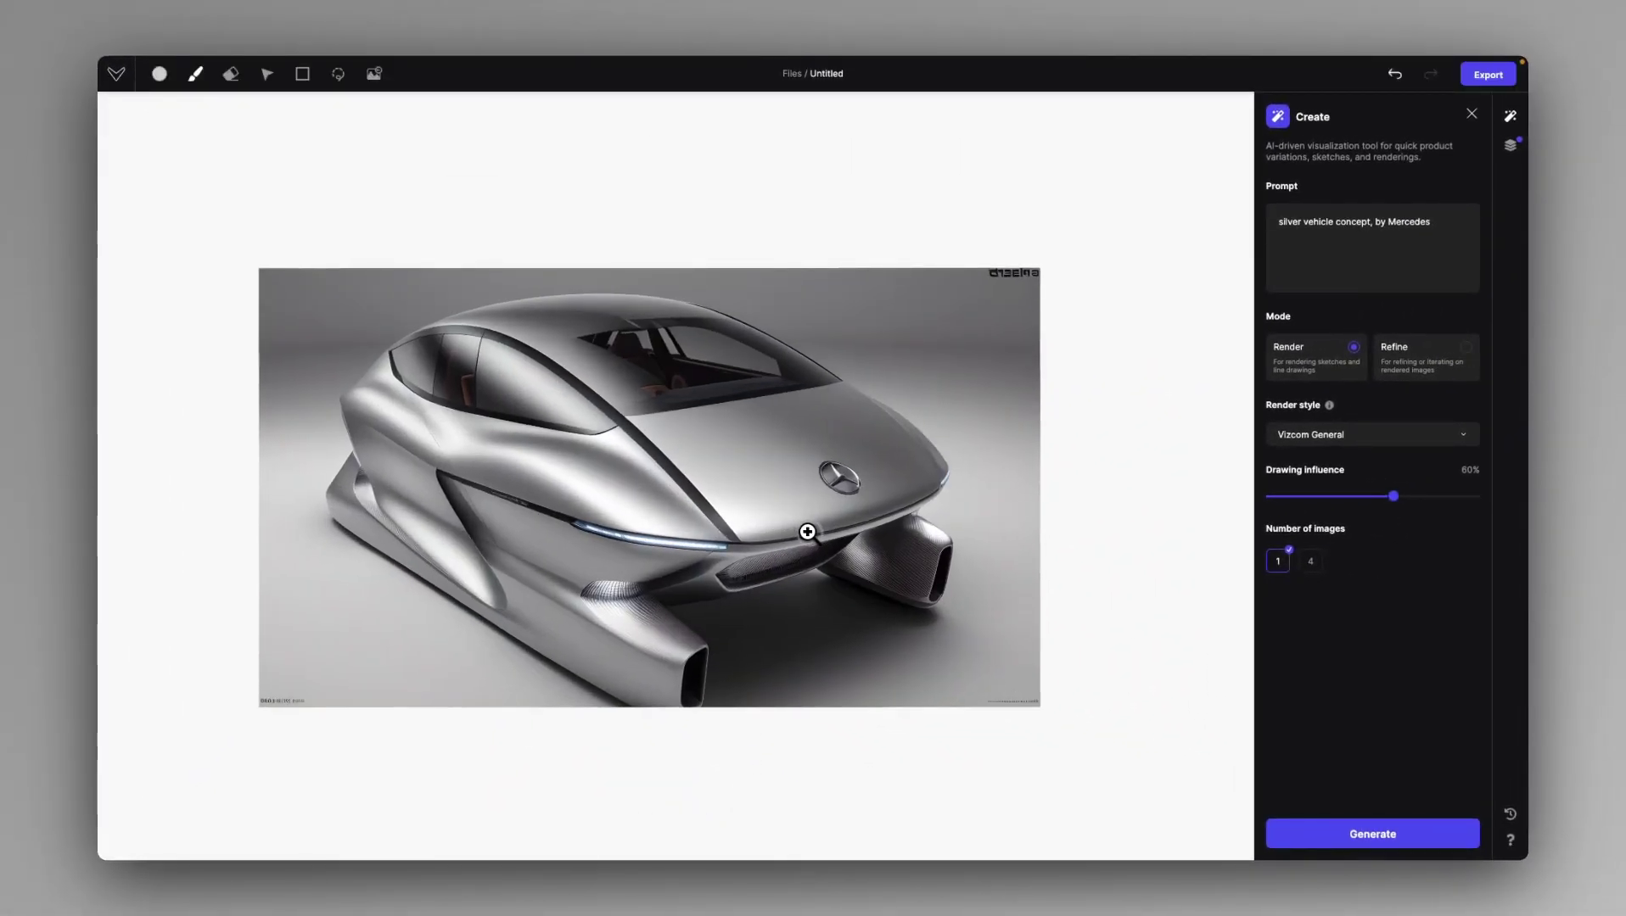
pyautogui.click(1510, 146)
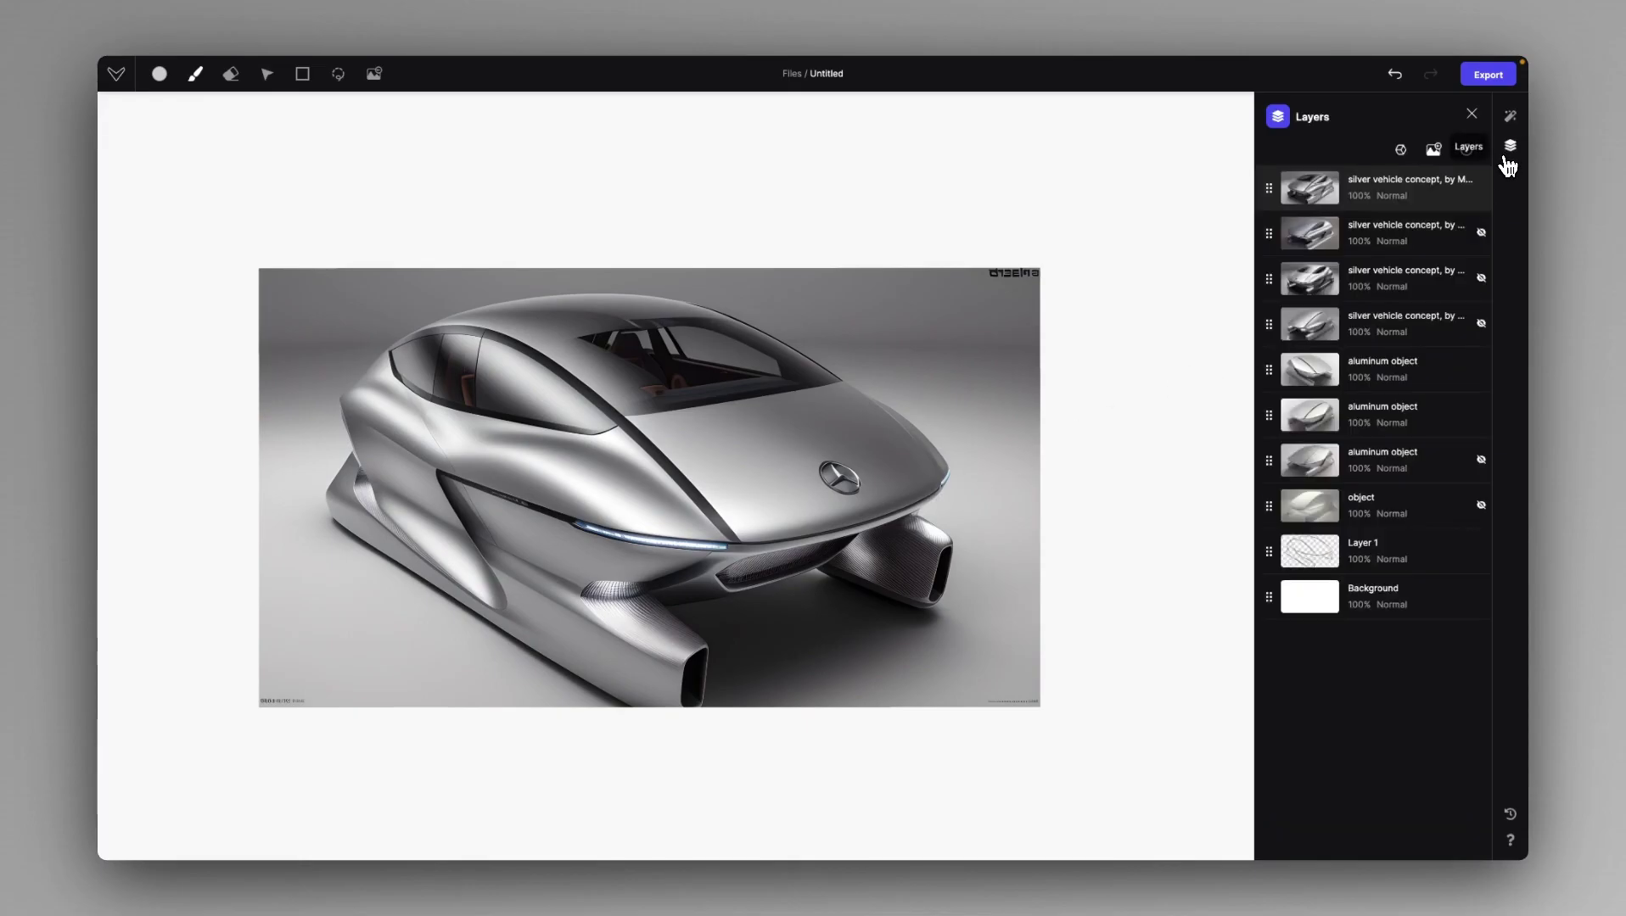
pyautogui.hotkey('ctrl', 'shift', 'n')
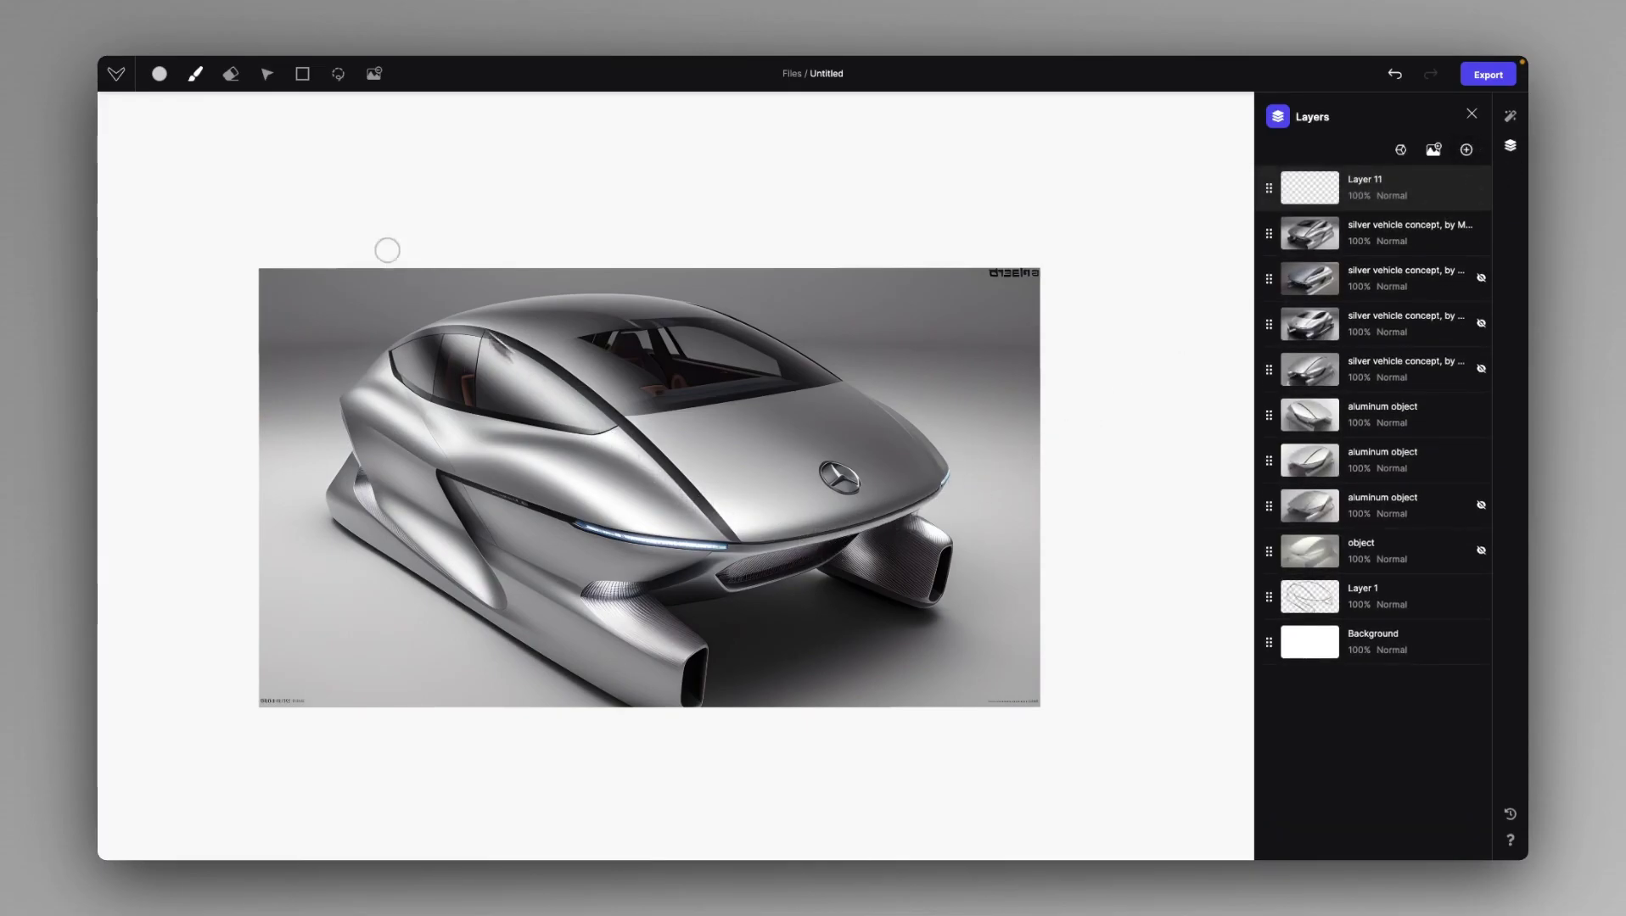
pyautogui.click(158, 74)
pyautogui.click(153, 204)
# Paint black with the brush over the car's near-side lower pontoon
pyautogui.click(195, 74)
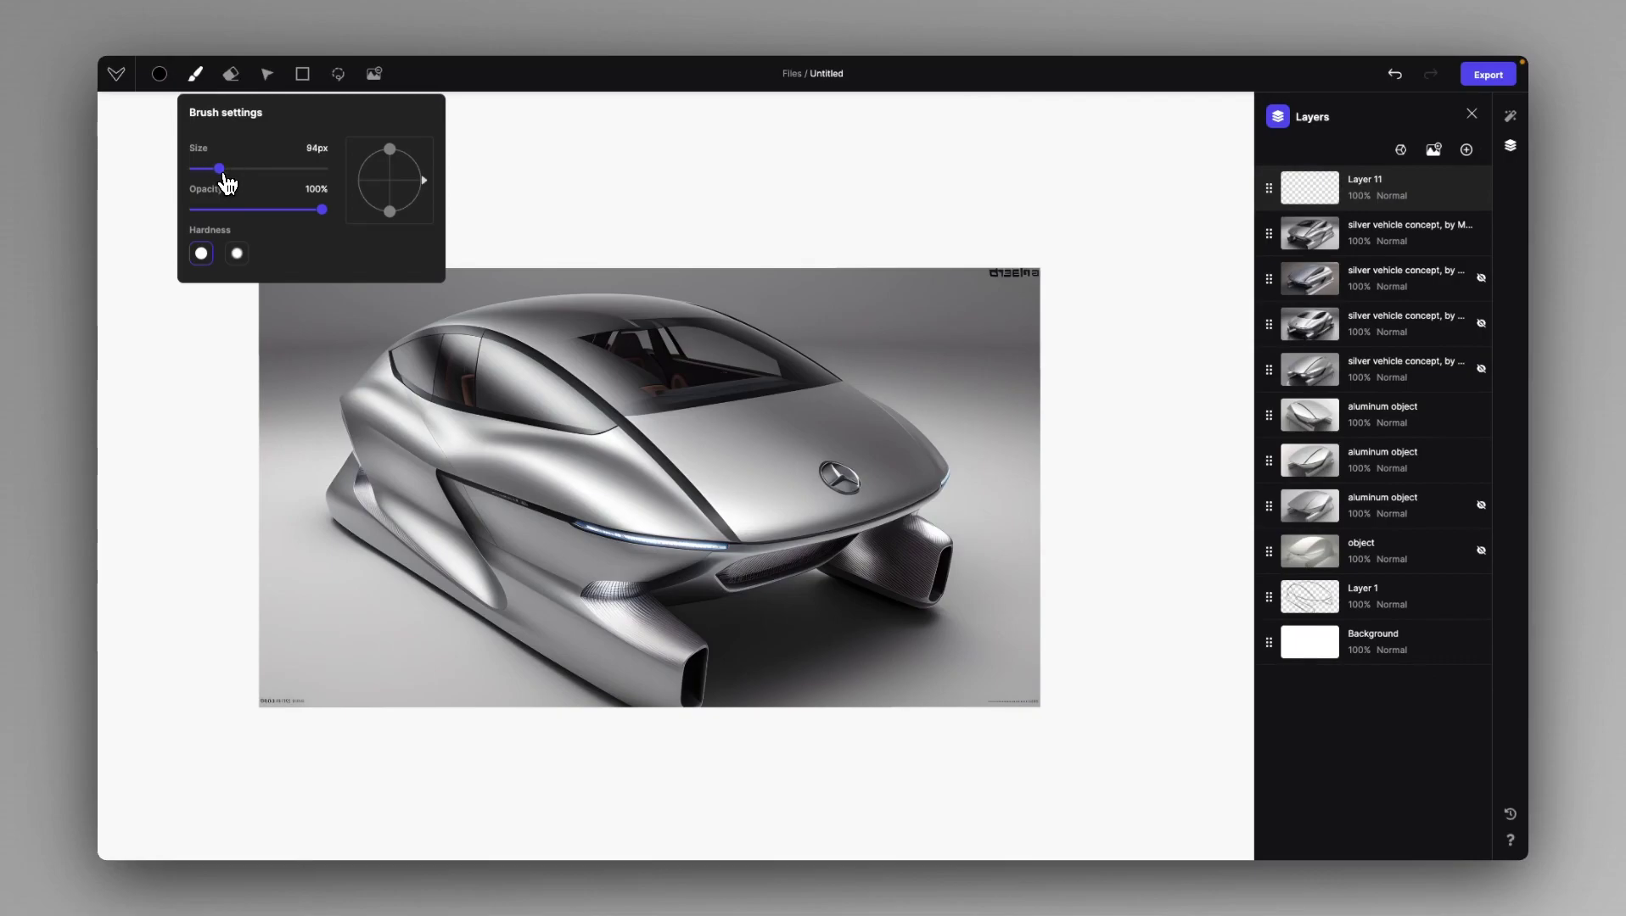
pyautogui.click(1510, 115)
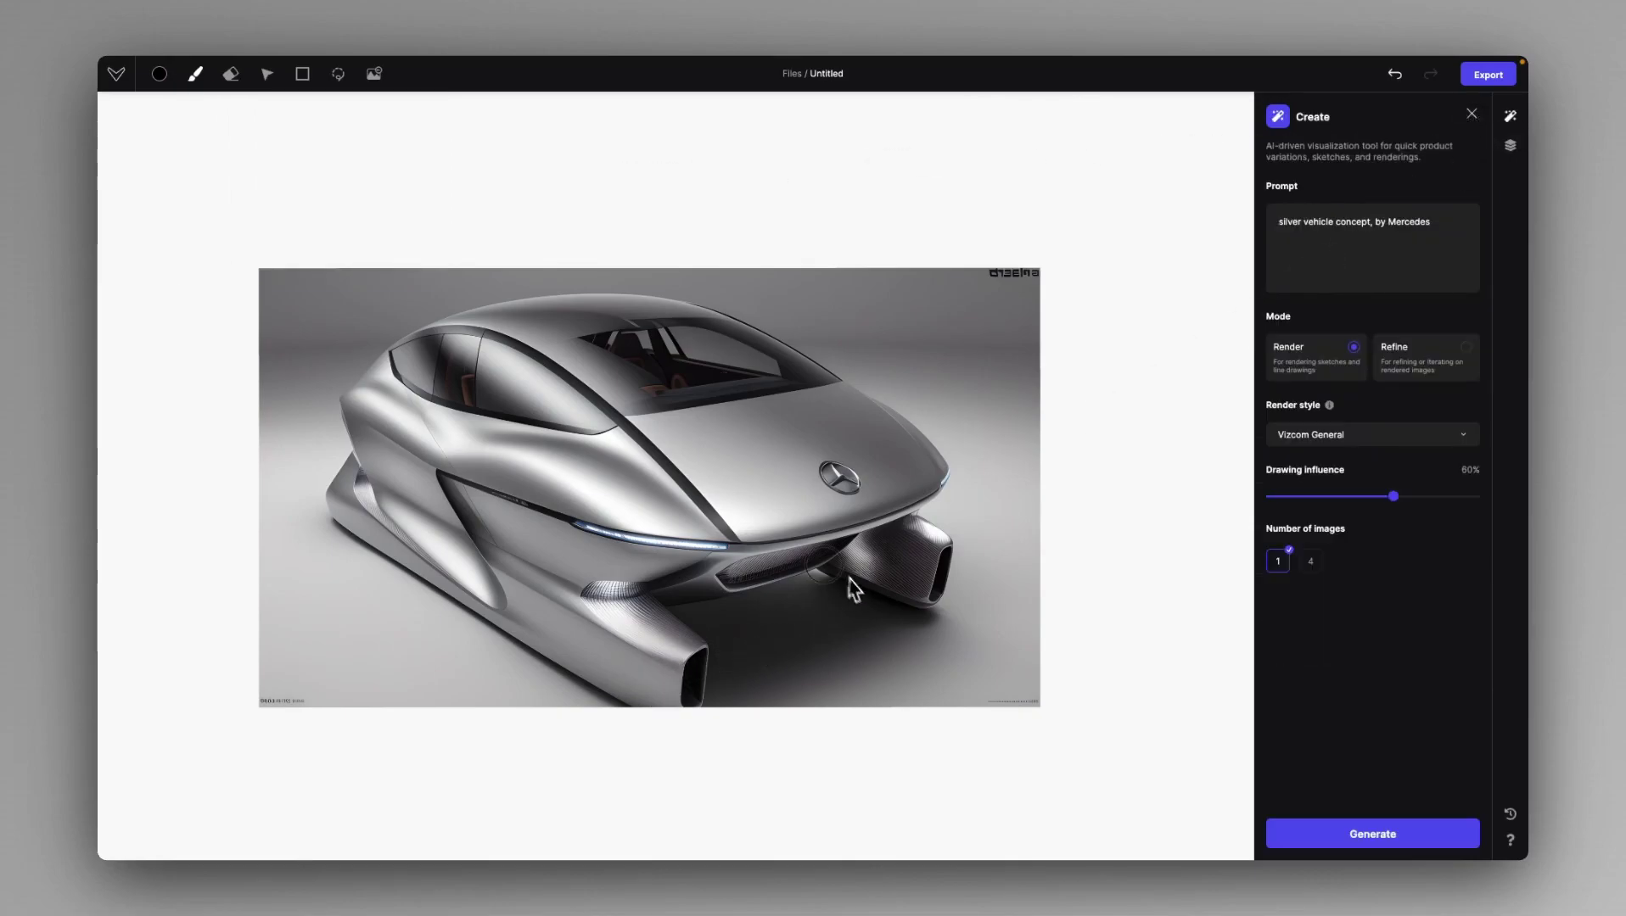
pyautogui.click(1511, 145)
pyautogui.click(1510, 116)
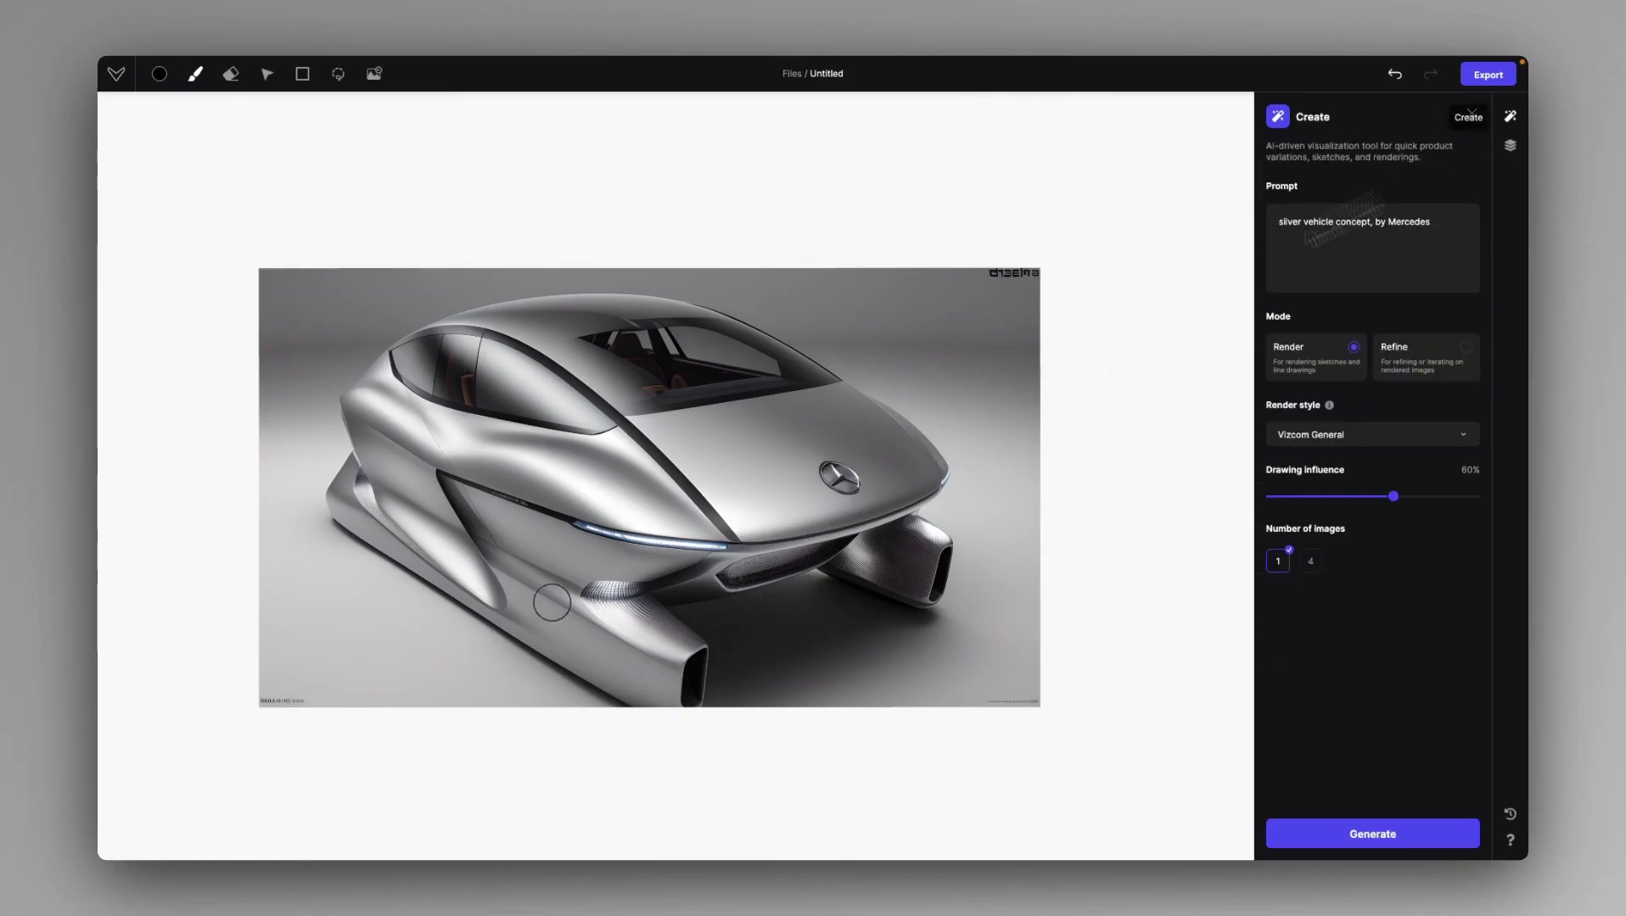
pyautogui.moveTo(530, 620)
pyautogui.mouseDown()
pyautogui.moveTo(723, 649)
pyautogui.moveTo(666, 617)
pyautogui.moveTo(513, 604)
pyautogui.moveTo(670, 632)
pyautogui.moveTo(716, 679)
pyautogui.moveTo(679, 696)
pyautogui.moveTo(560, 655)
pyautogui.moveTo(704, 658)
pyautogui.moveTo(500, 626)
pyautogui.mouseUp()
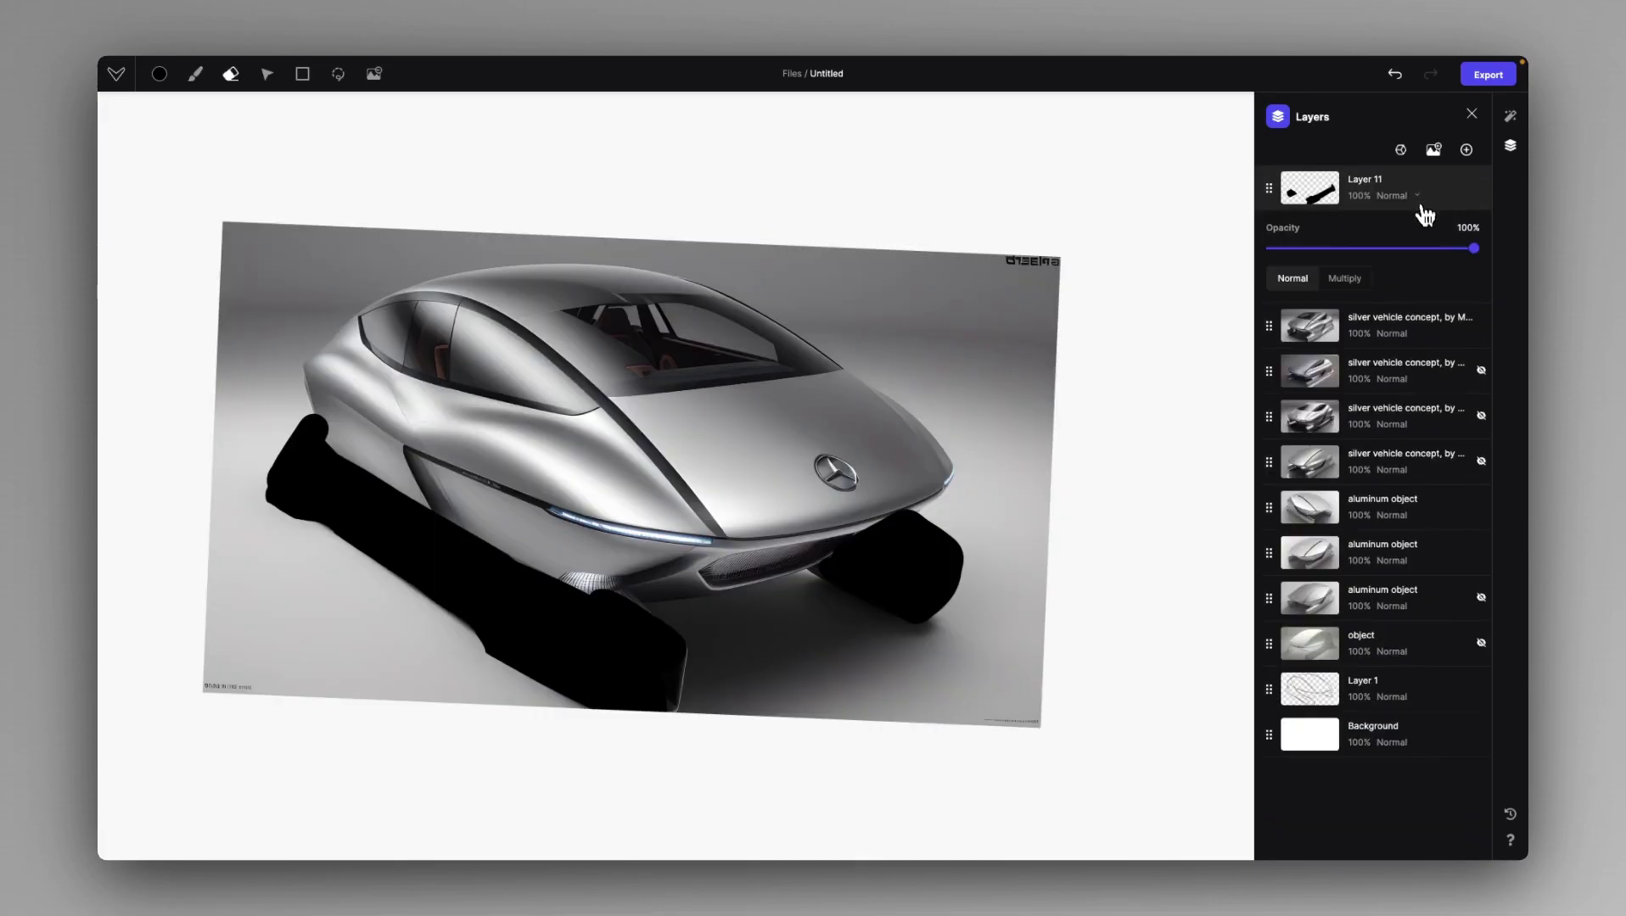
# Lower the black paint layer's opacity and append ', black aero parts at the bottom' to the prompt
pyautogui.click(1416, 249)
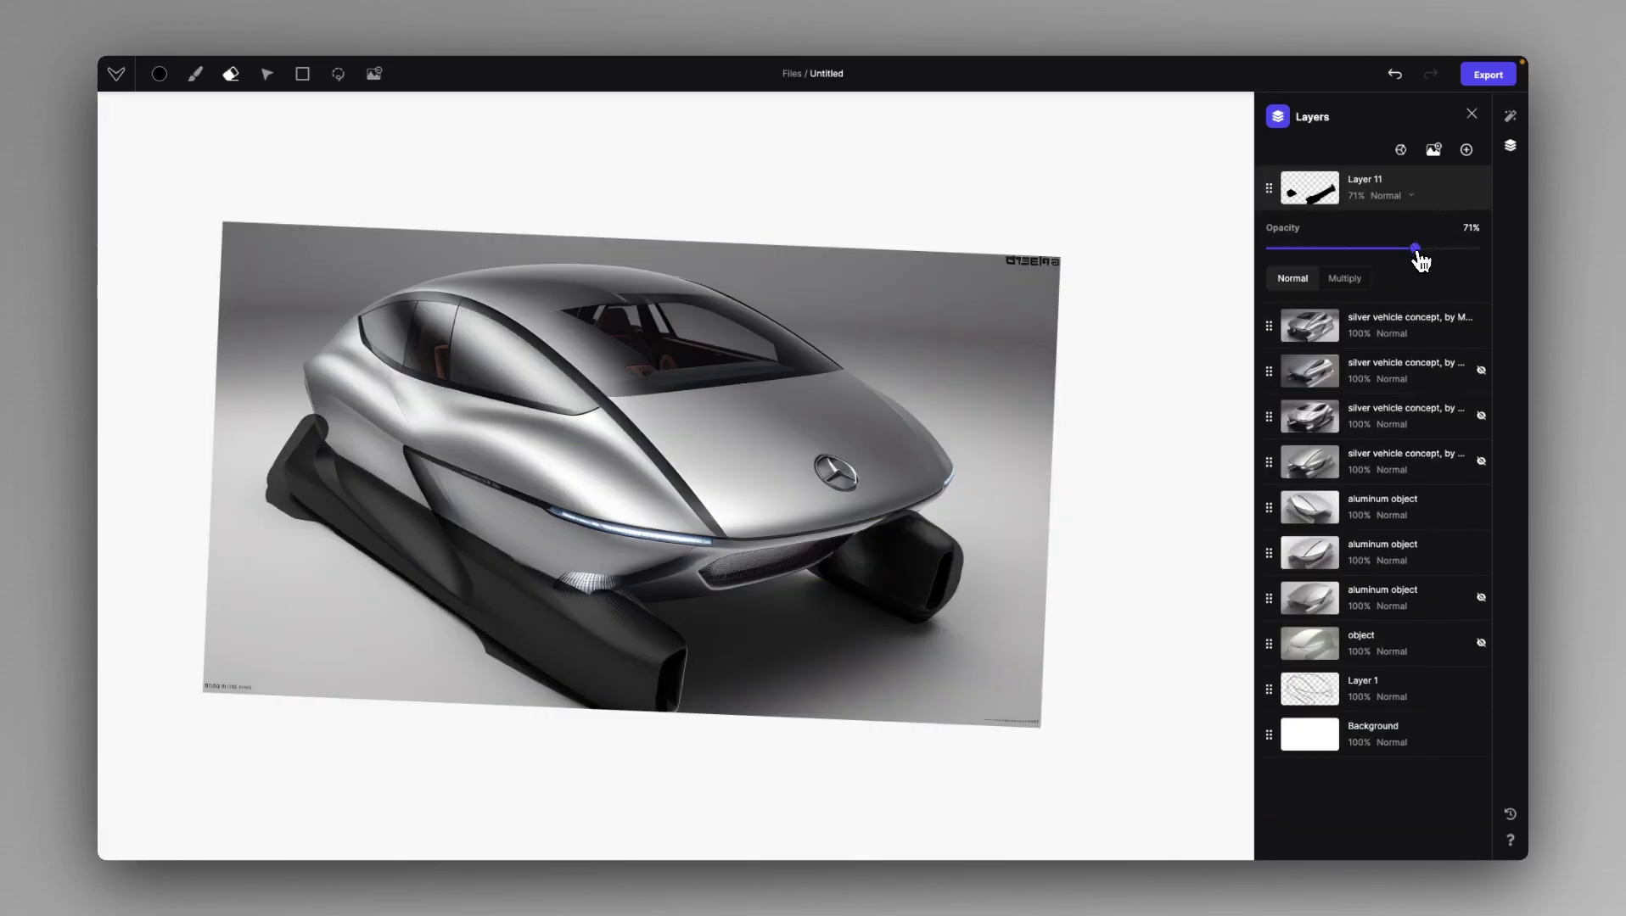
pyautogui.click(1511, 116)
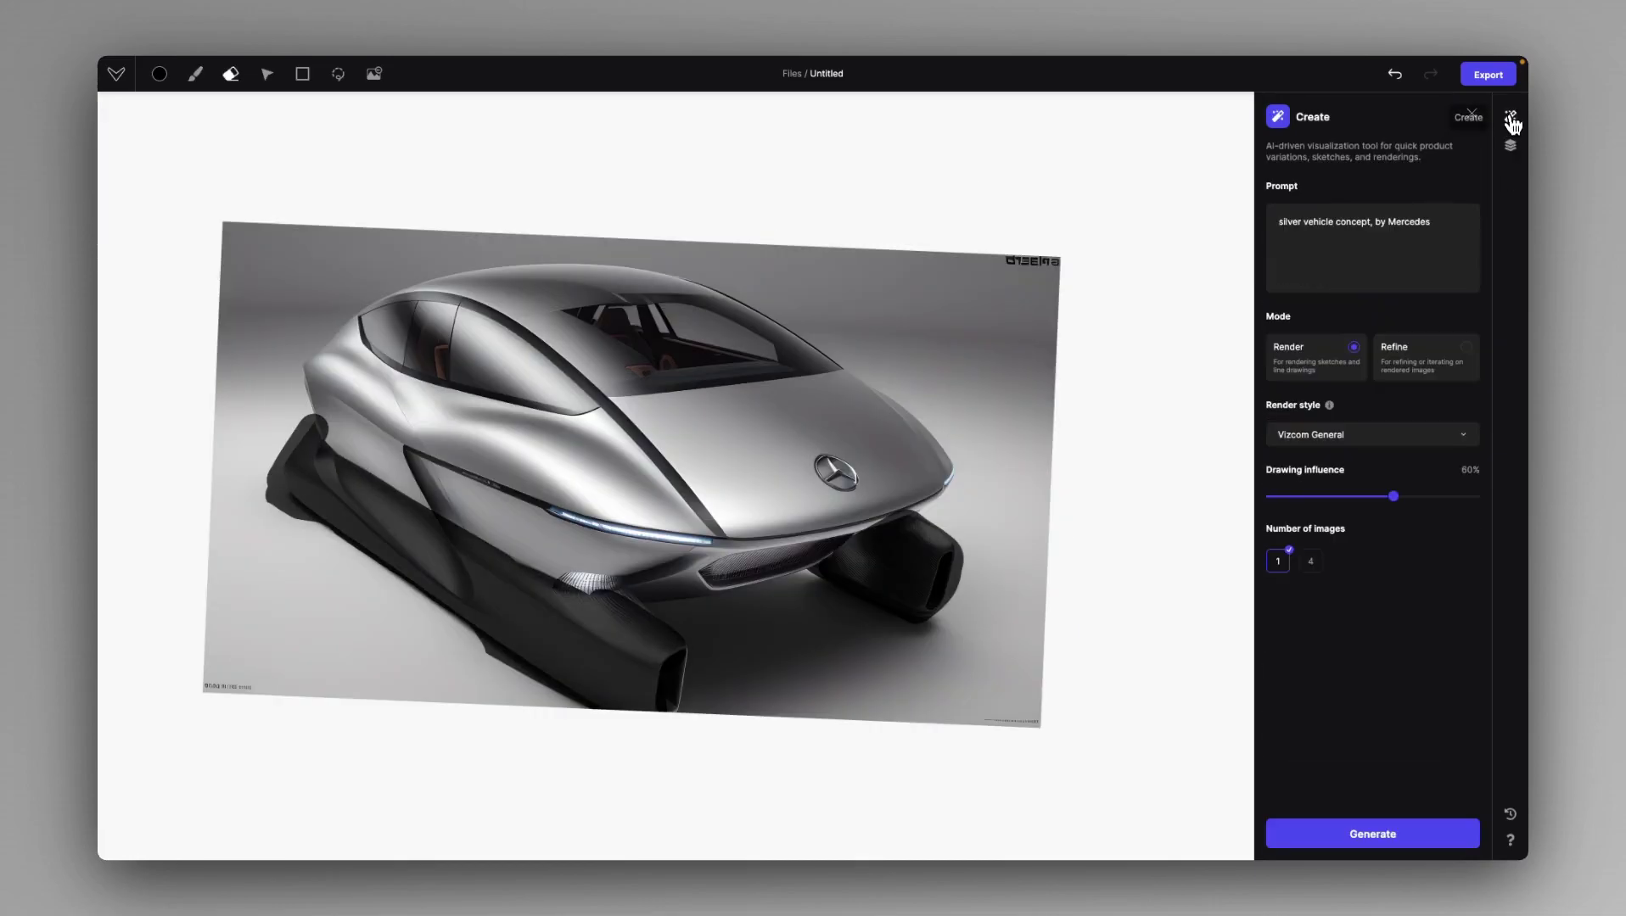
pyautogui.click(1434, 224)
pyautogui.write(', ')
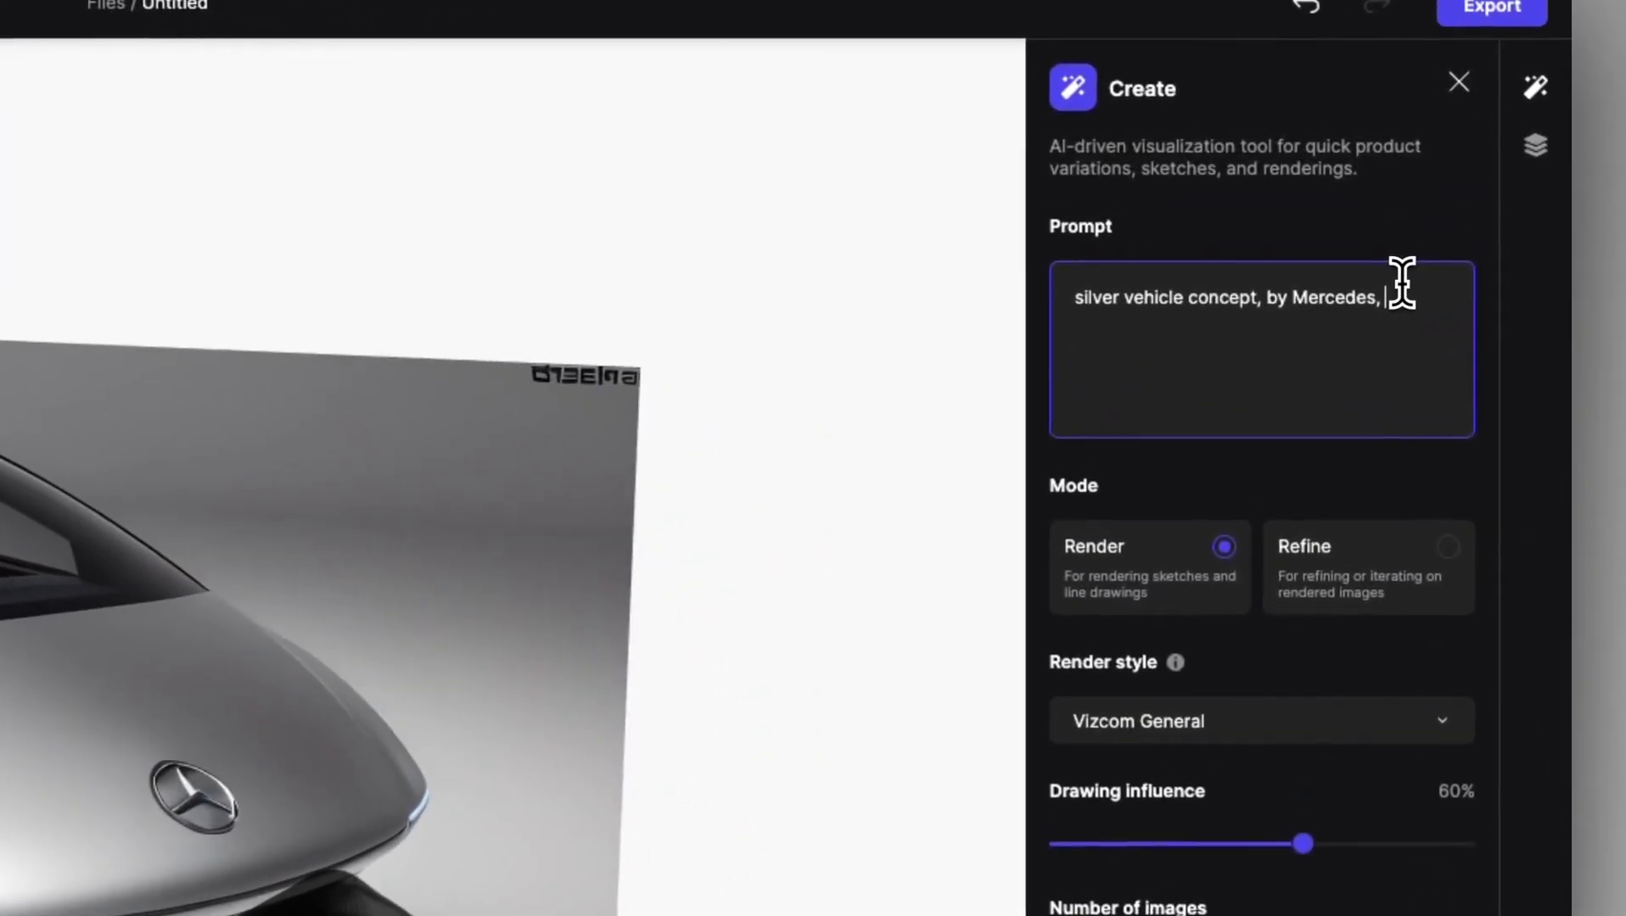
pyautogui.write('black aero')
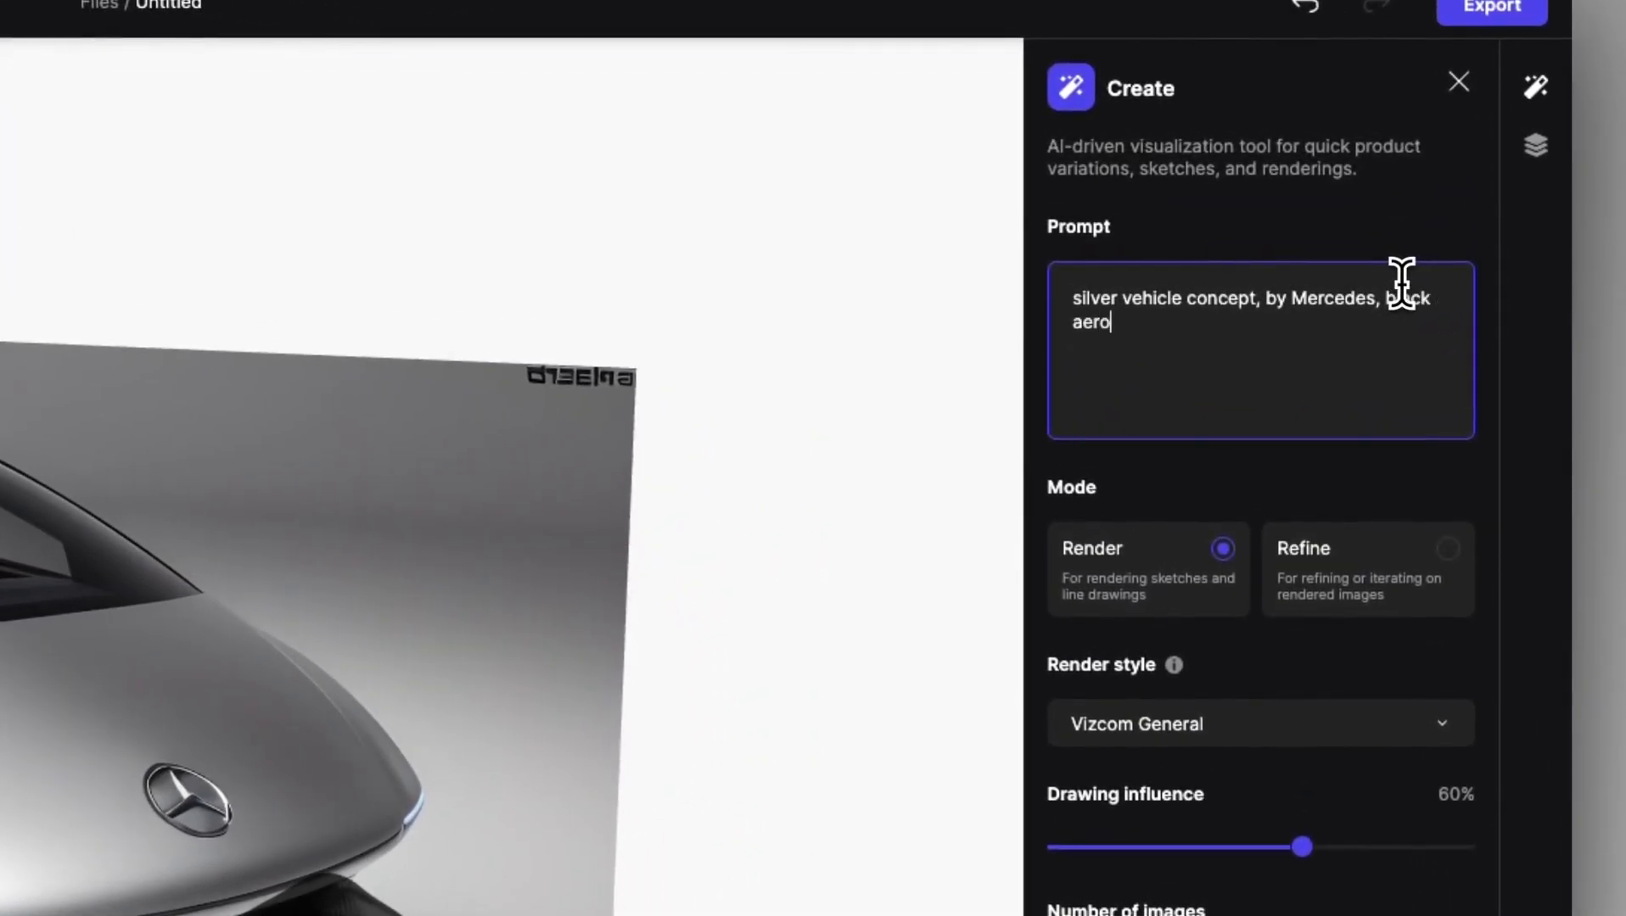
pyautogui.write(' parts at the bottom')
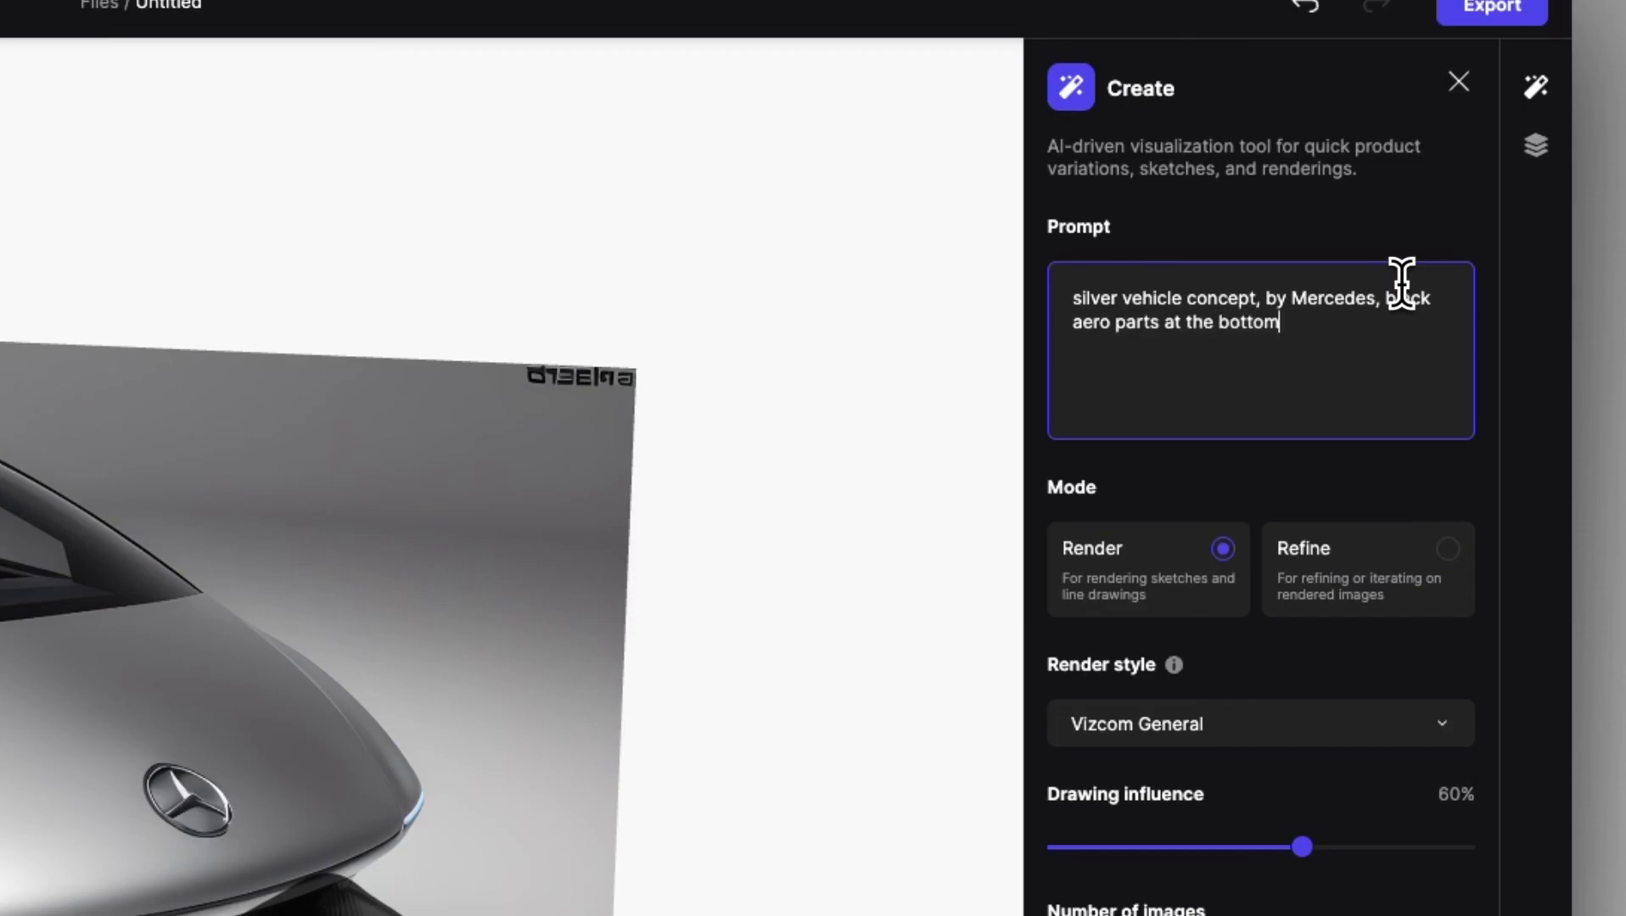
# Generate a Refine render with the updated prompt and keep the result
pyautogui.click(1314, 585)
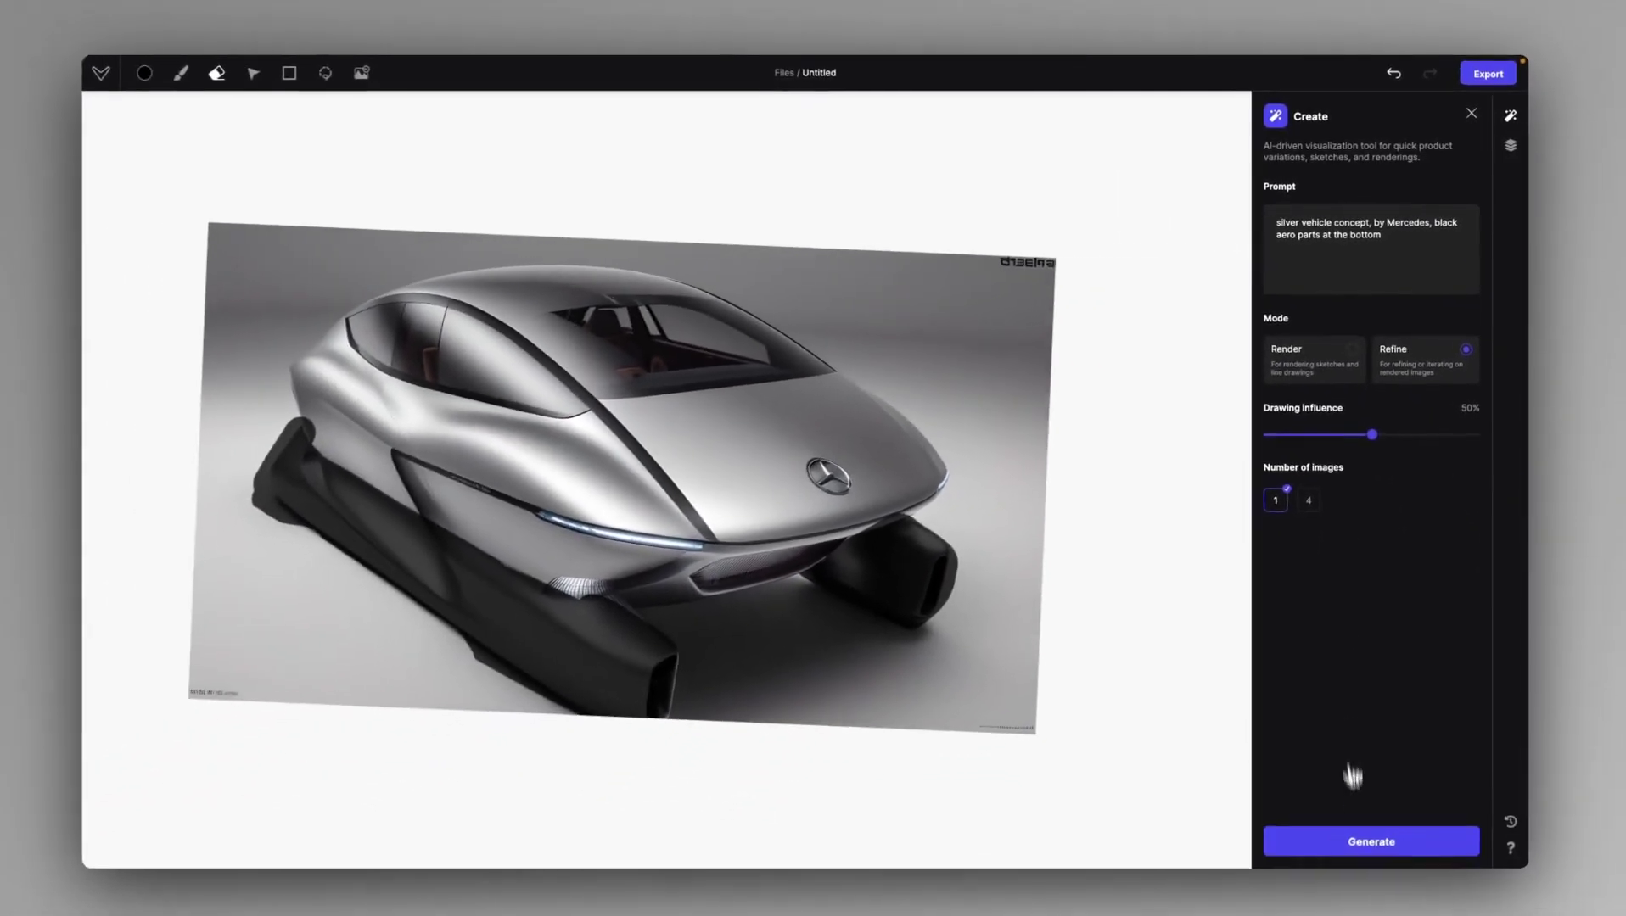
pyautogui.click(1346, 834)
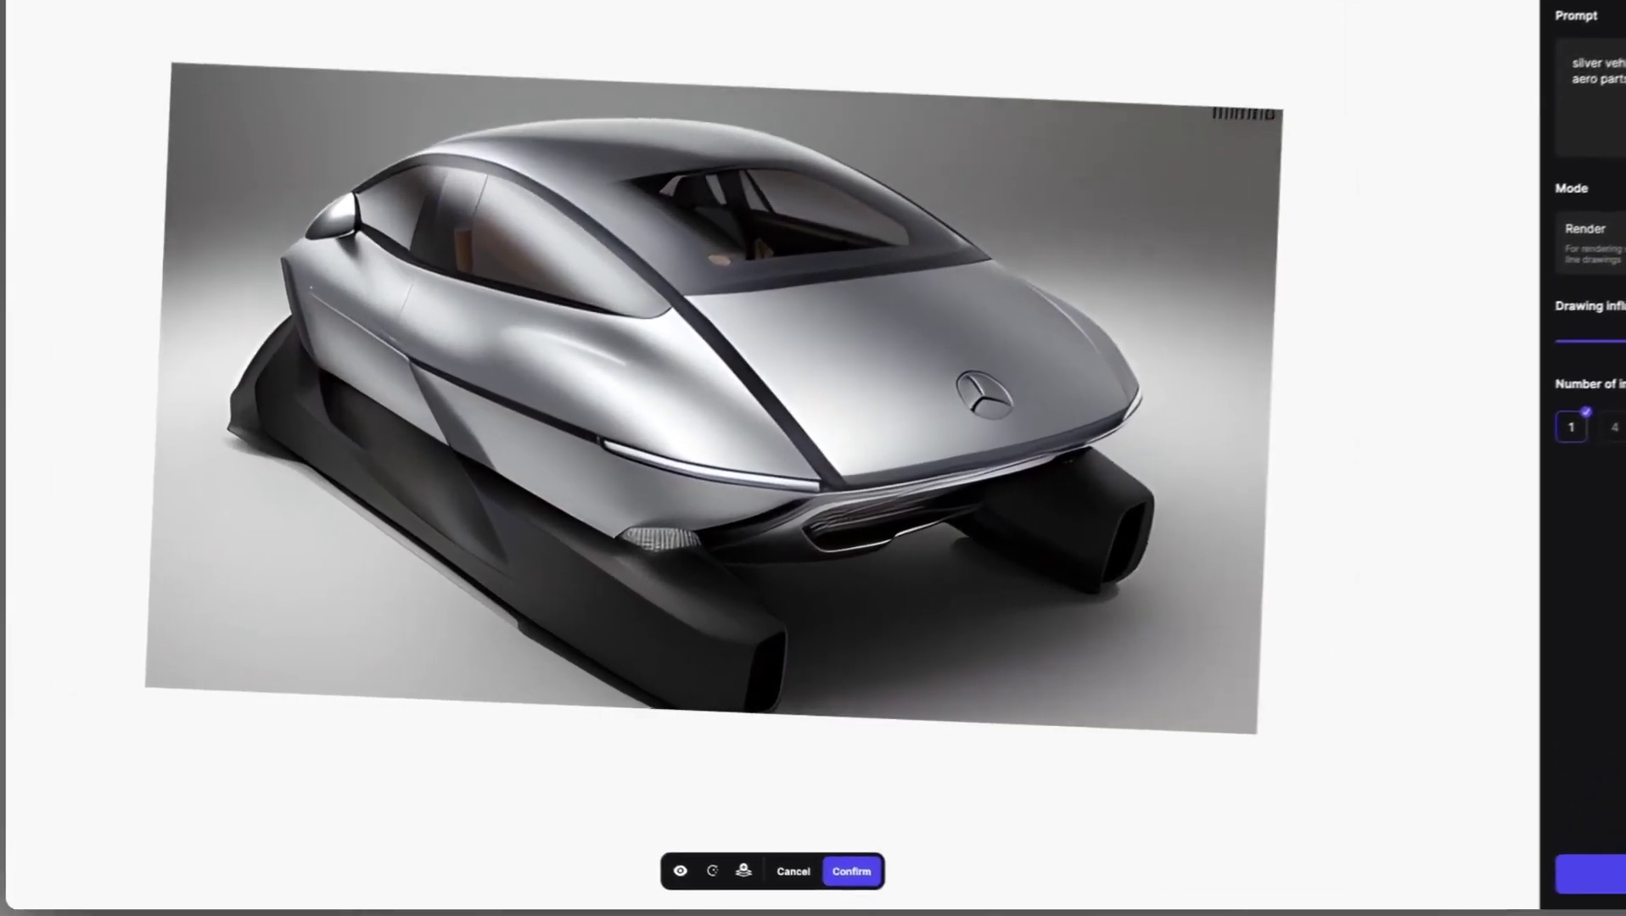
pyautogui.click(855, 871)
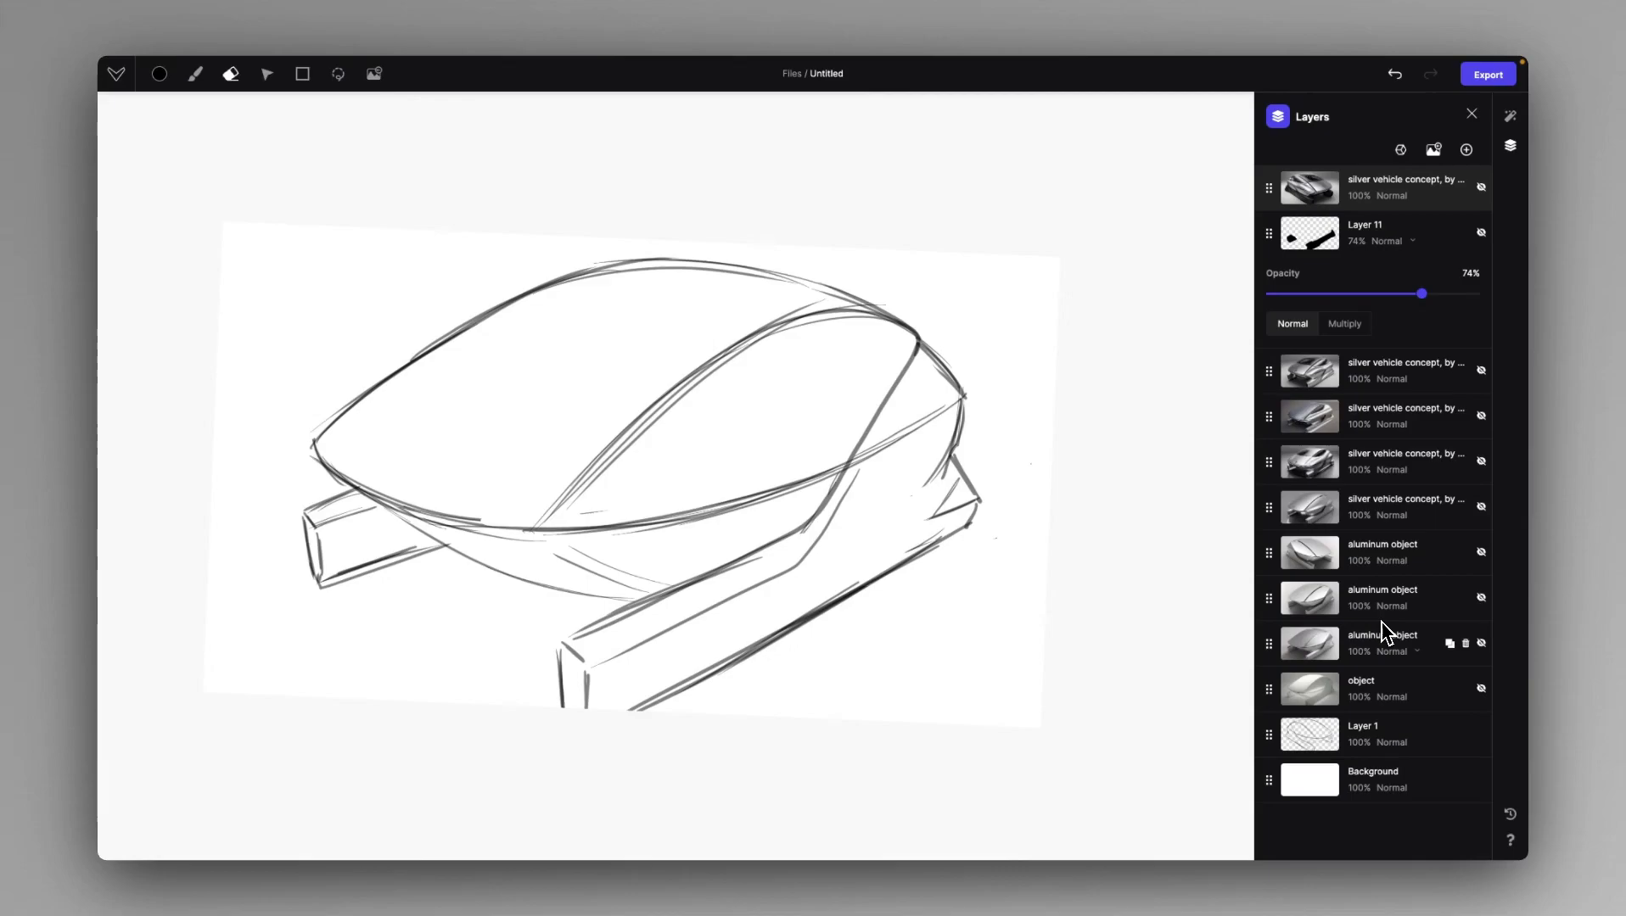
# Toggle visibility on the second and first aluminum object layers, then the fourth silver vehicle concept layer
pyautogui.click(1481, 599)
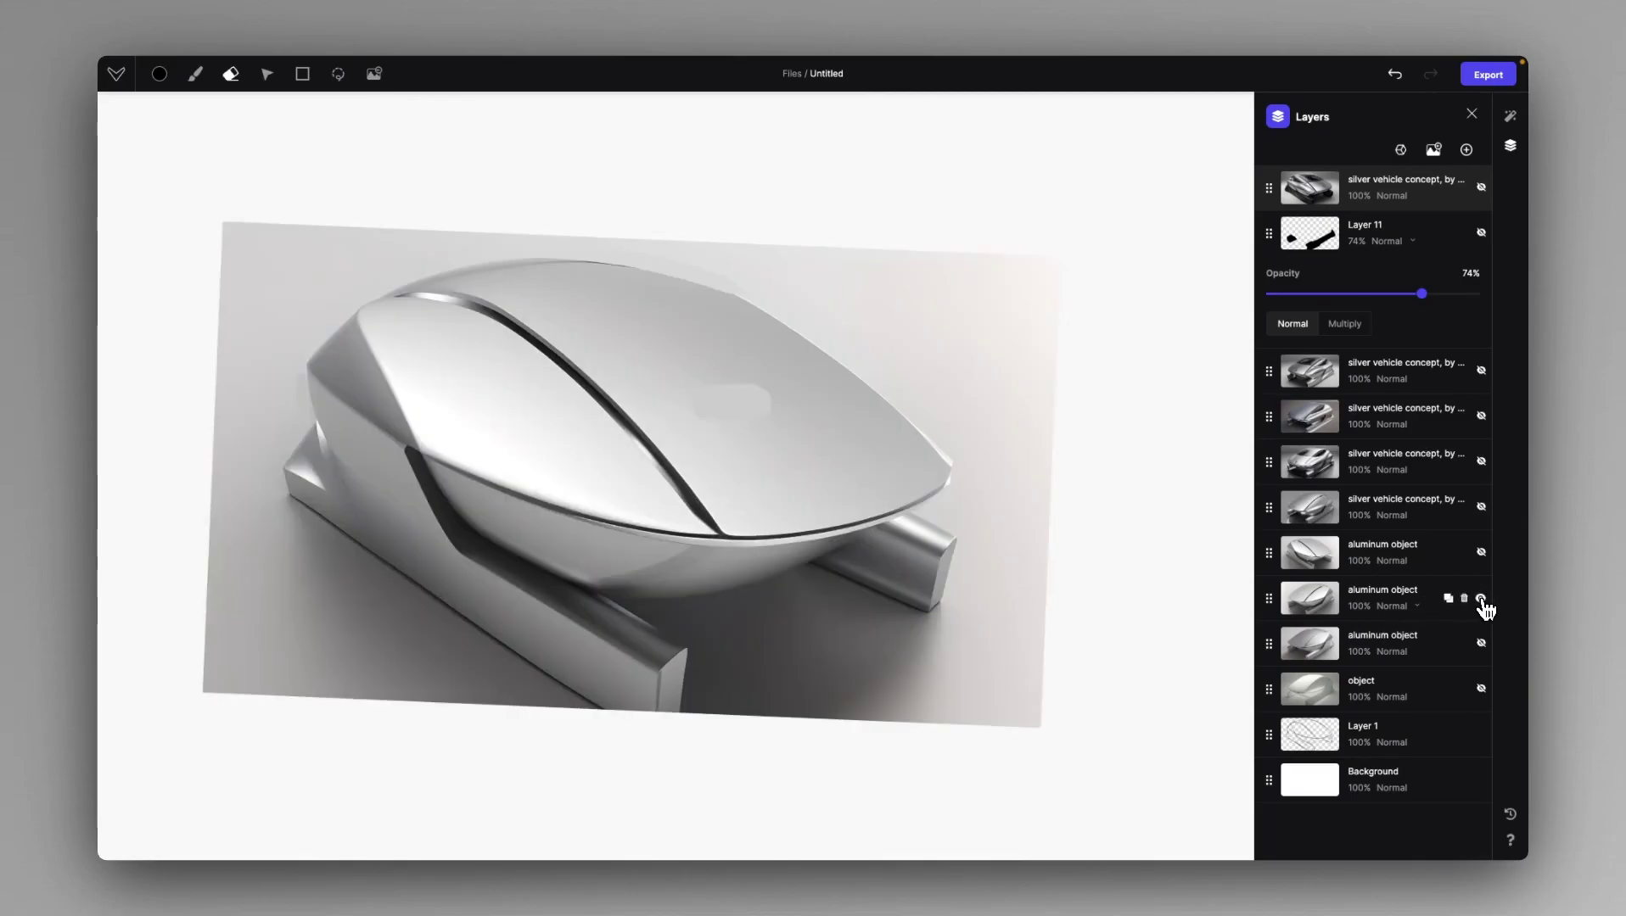
pyautogui.click(1481, 552)
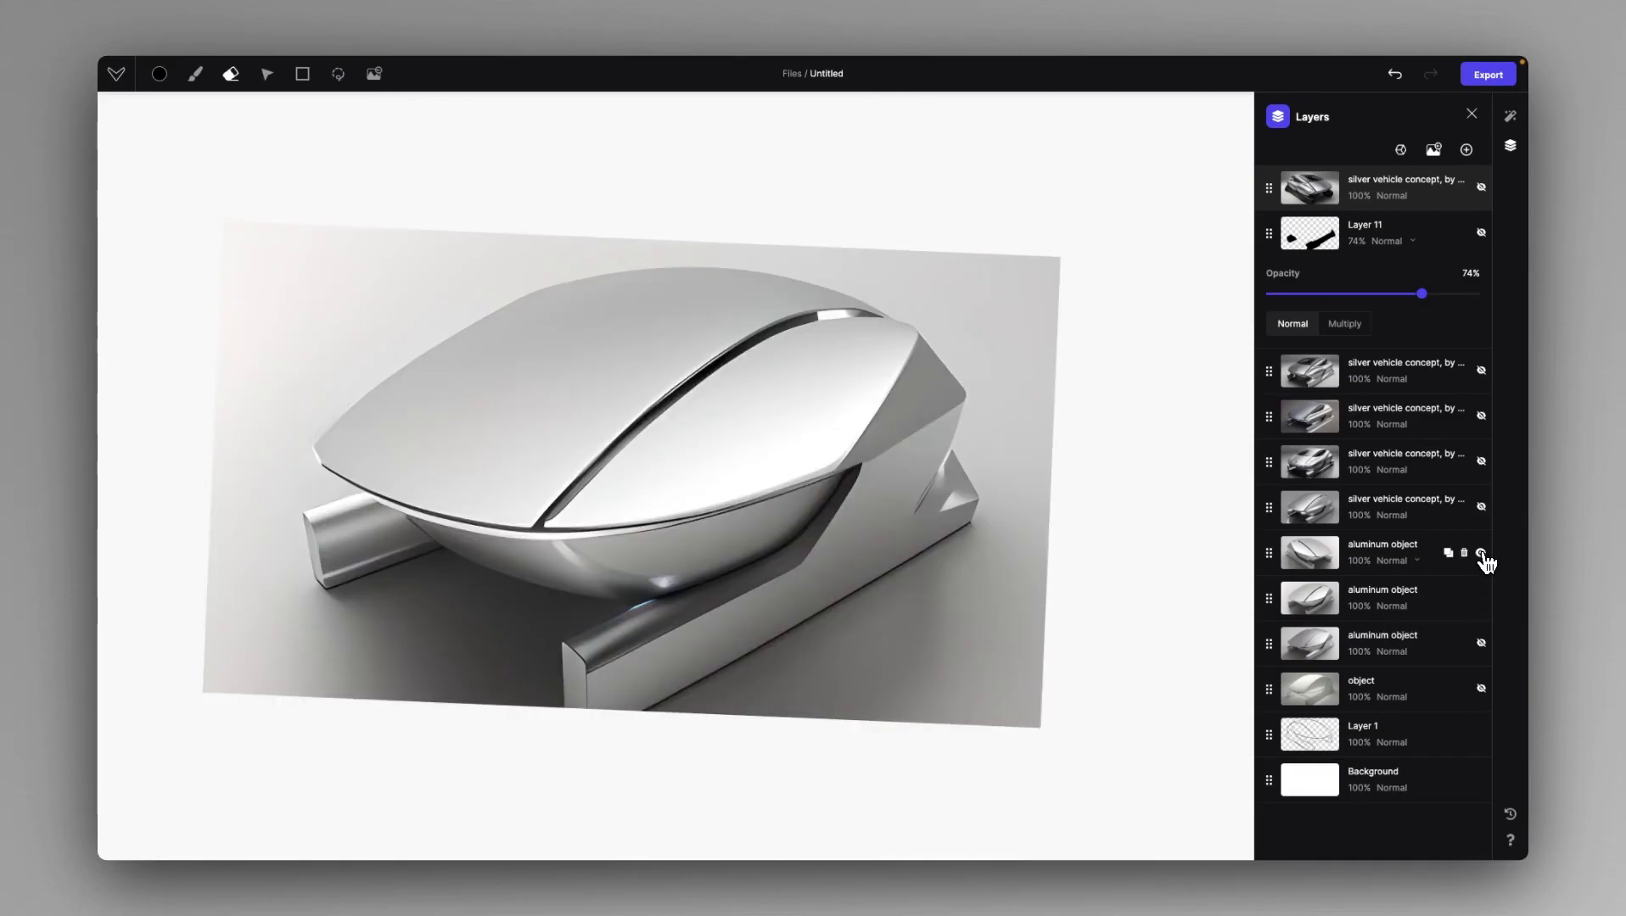
pyautogui.click(1482, 509)
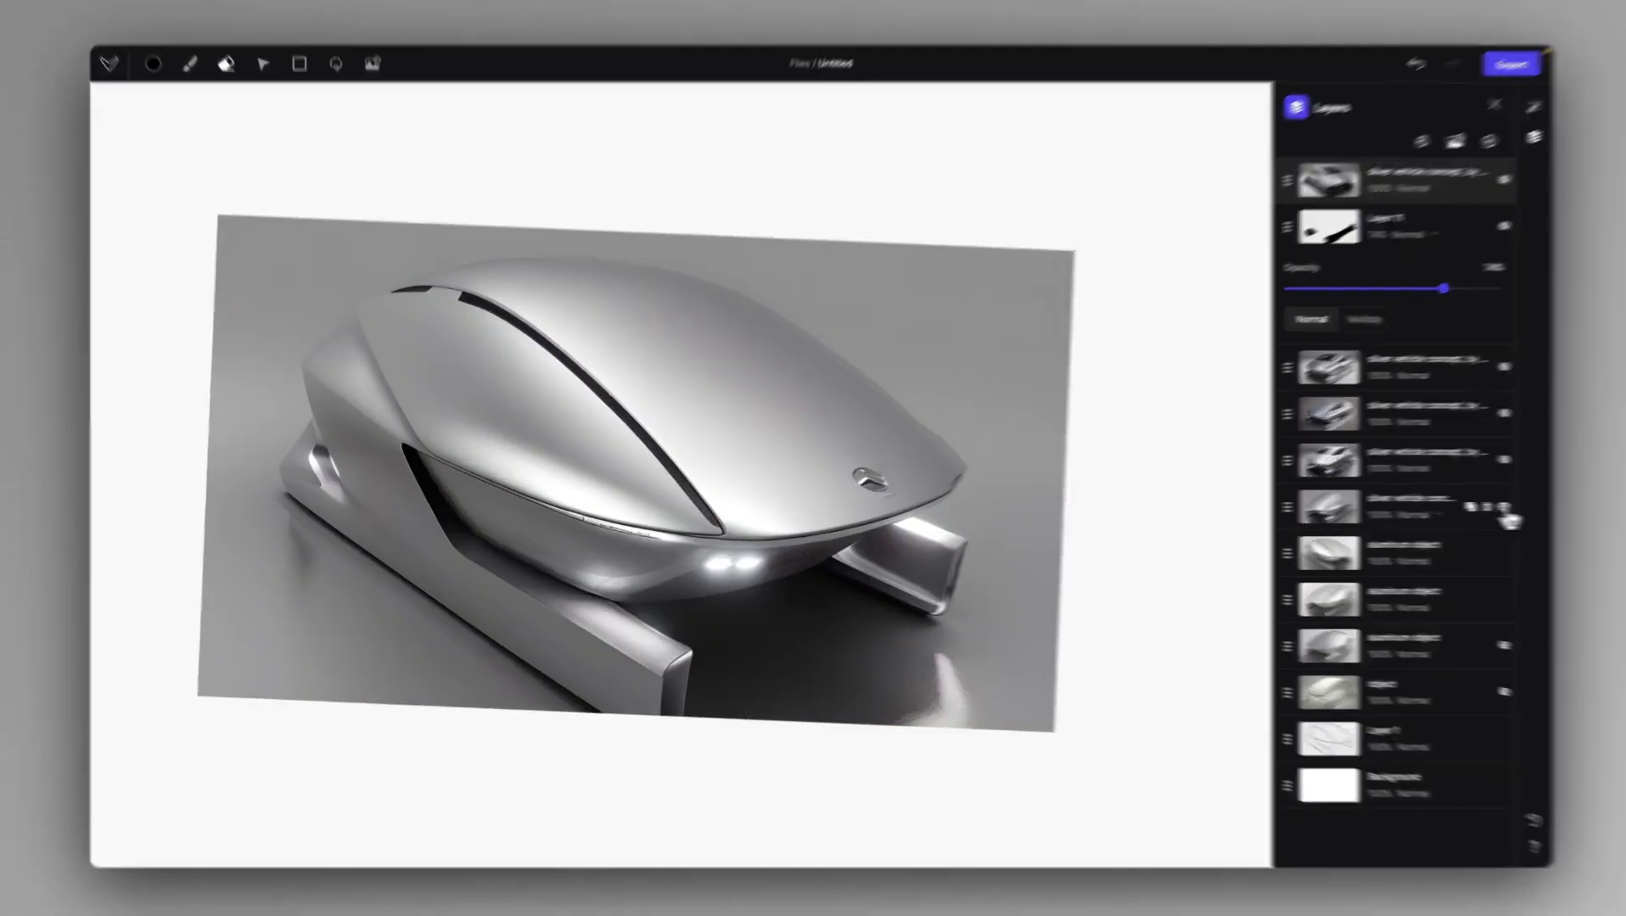